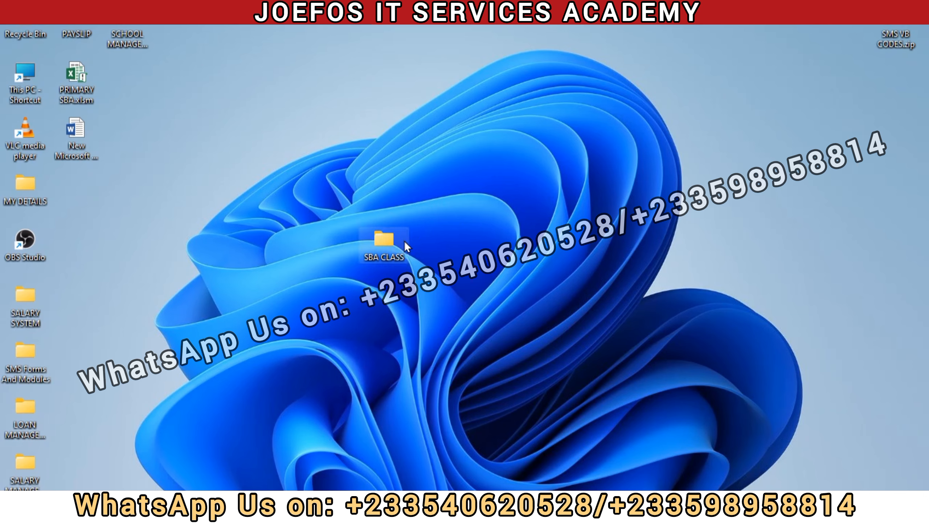
Step: Open the SBA.xlsm workbook from the SBA CLASS folder and dismiss the activation notice and Document Recovery list
double_click(382, 242)
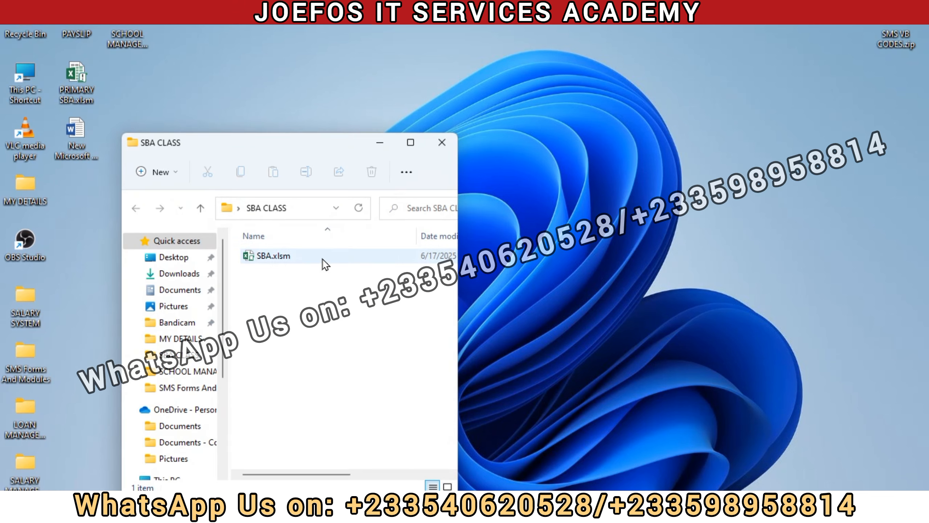
double_click(310, 262)
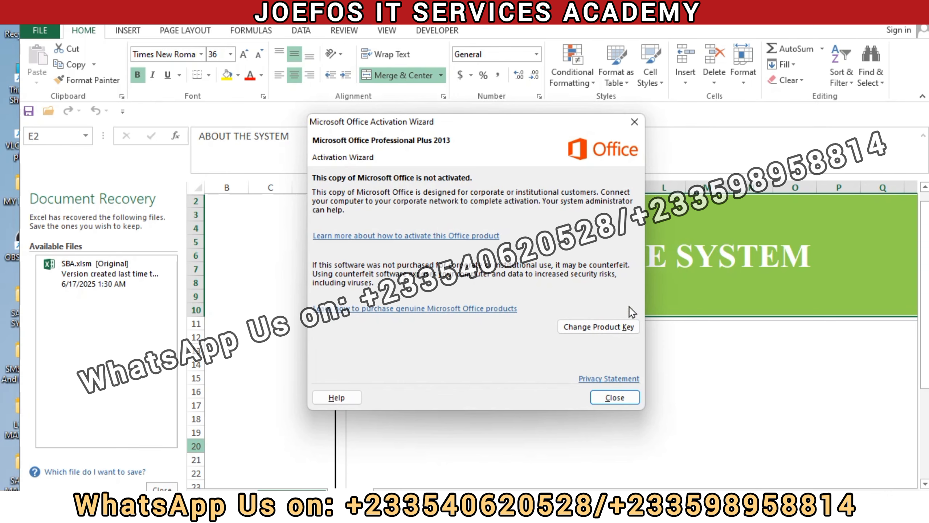
click(606, 390)
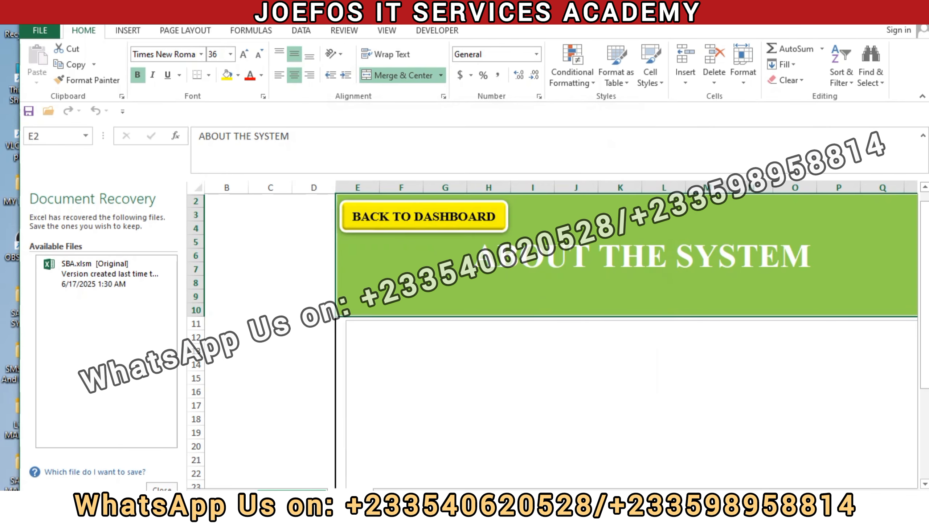
click(161, 487)
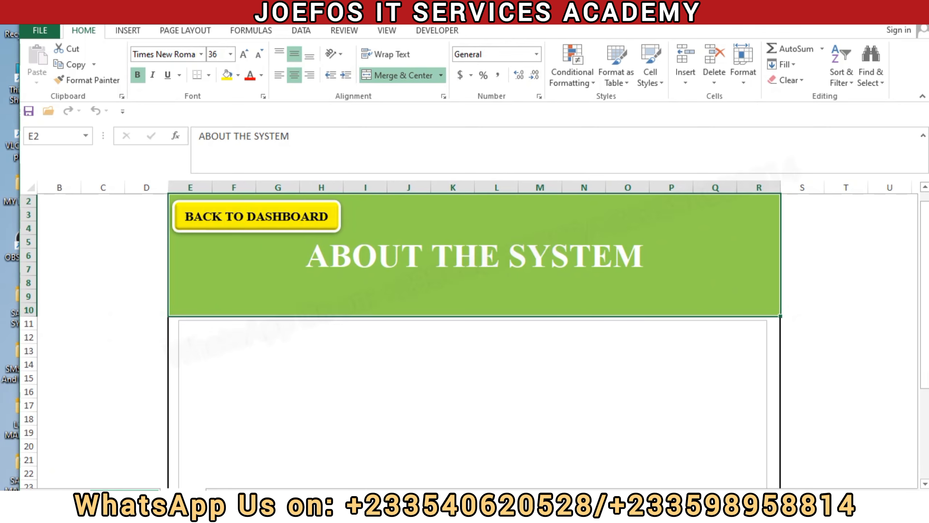
Step: Set the tab colour of the About the System worksheet to standard Red
drag(926, 252, 922, 206)
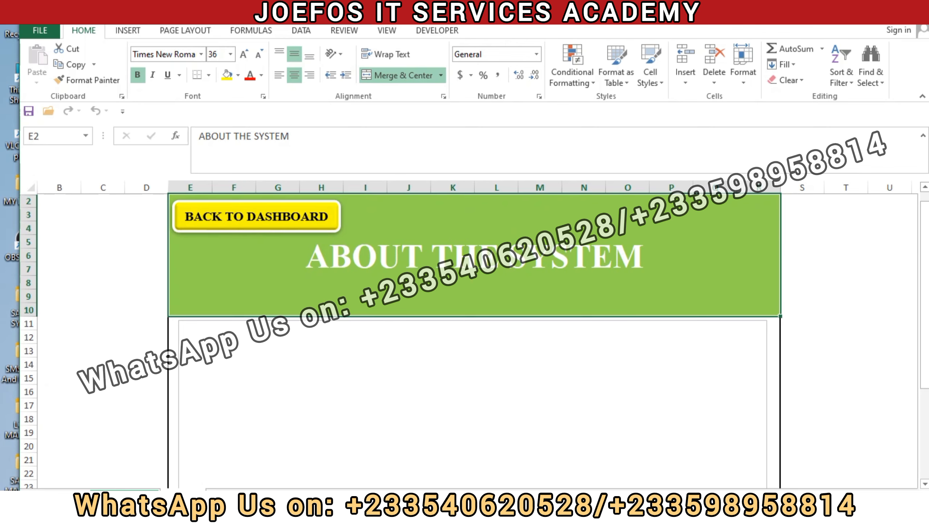
right_click(189, 494)
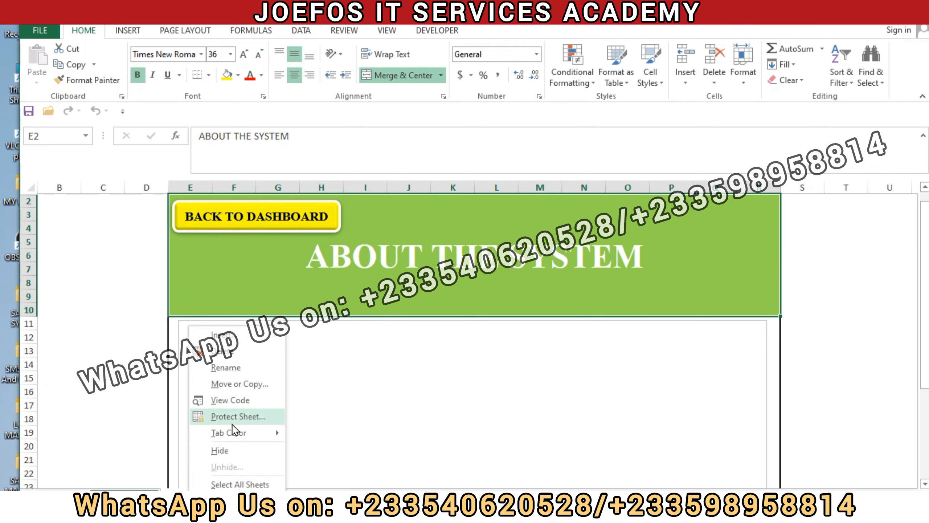
mouse_move(248, 433)
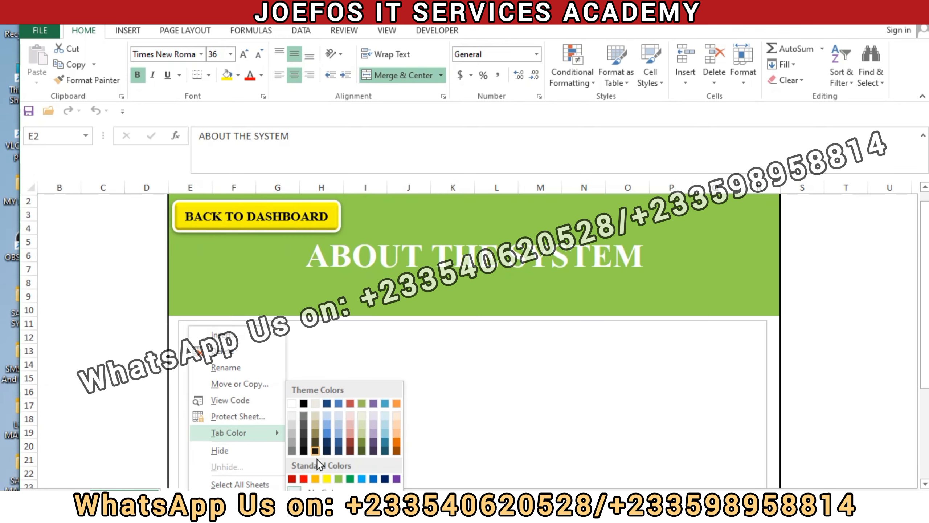
click(304, 480)
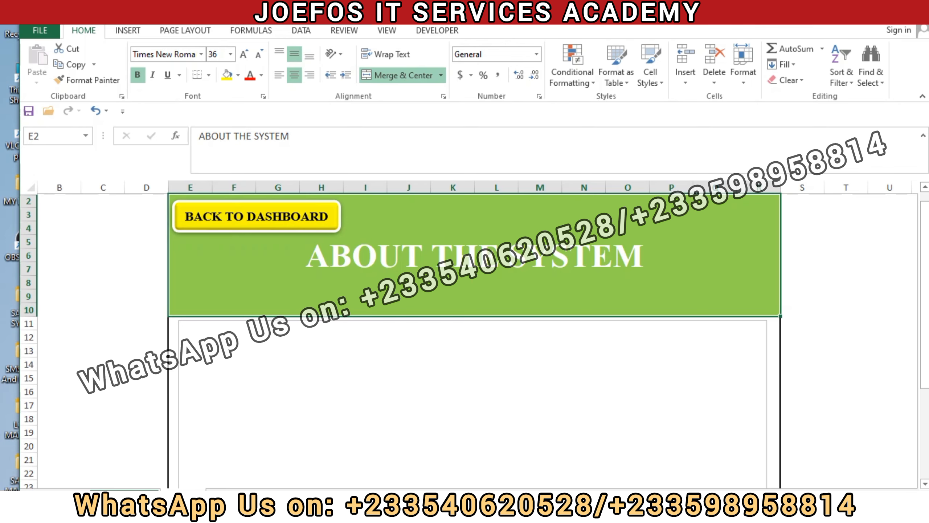
Step: Add a new blank worksheet after the About the System sheet and rename its tab
click(220, 497)
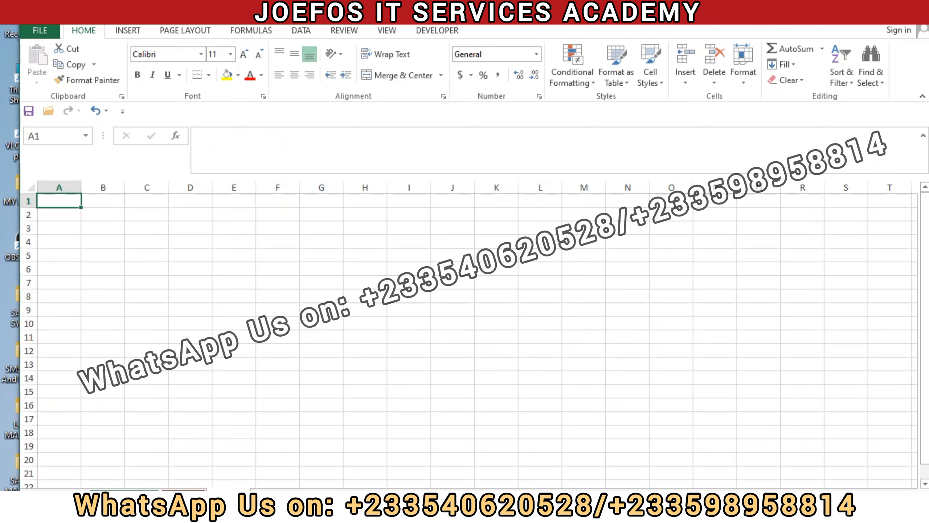
double_click(232, 496)
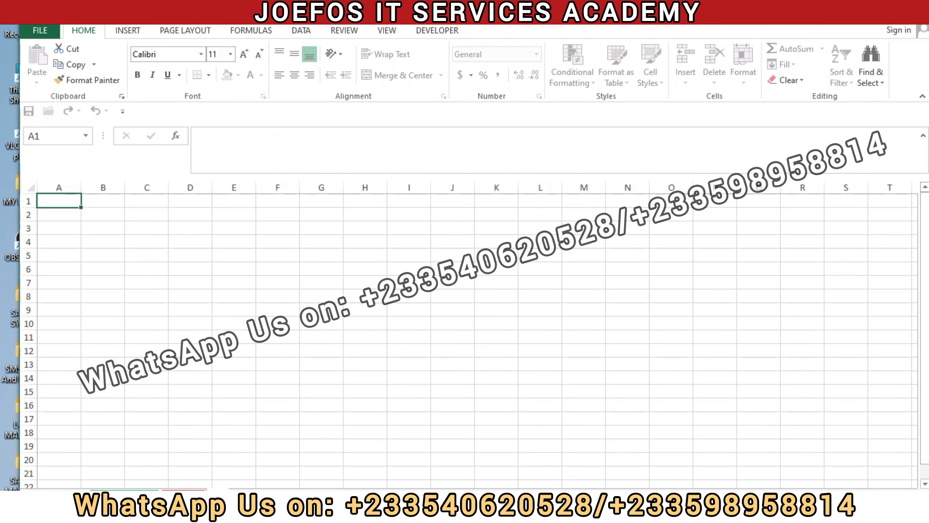
key(Return)
text(UDE)
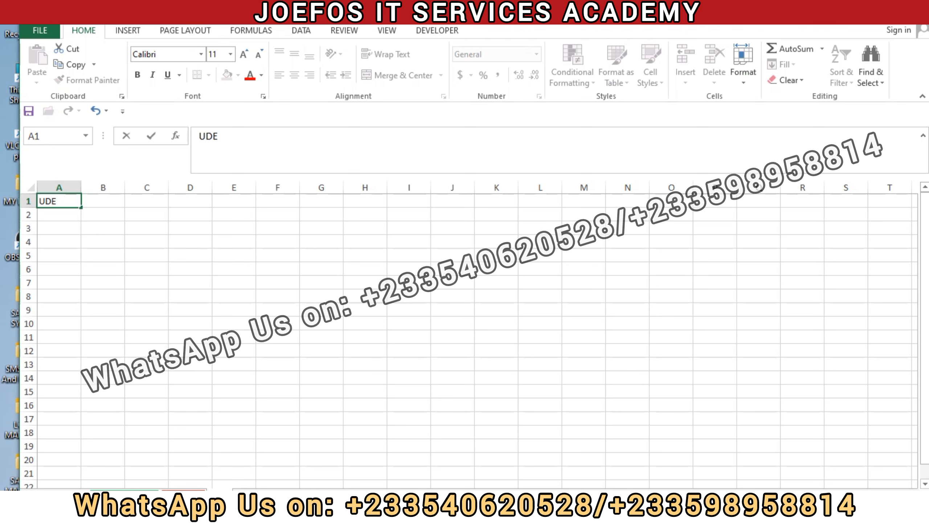
double_click(219, 495)
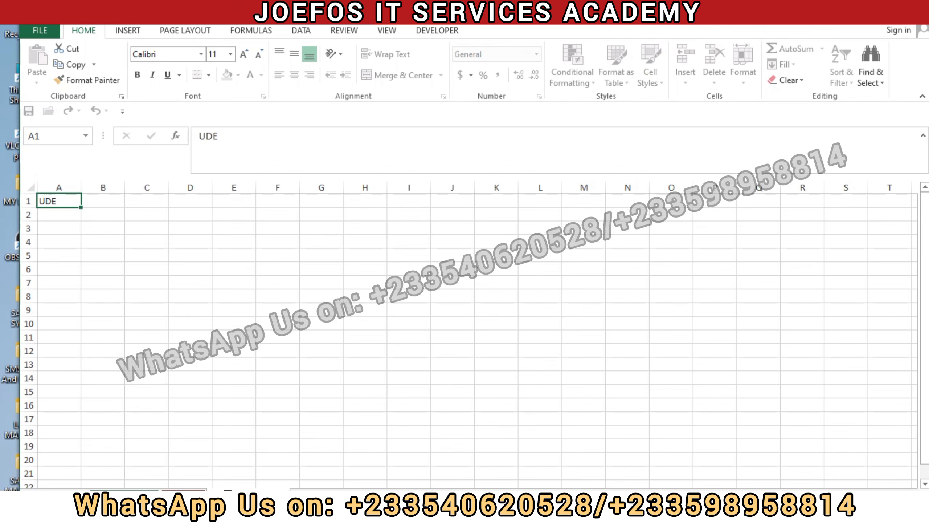
key(Return)
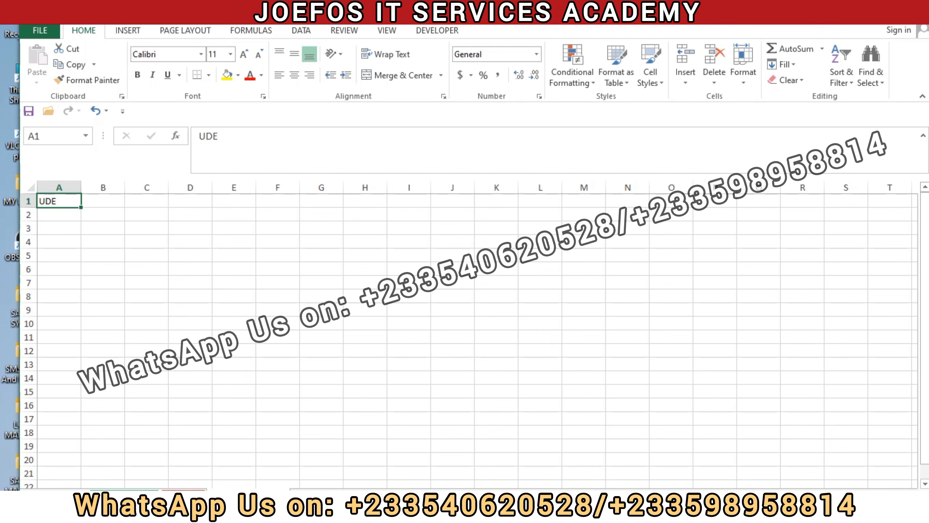
Step: Set the new worksheet's tab colour to standard Light Blue
right_click(251, 495)
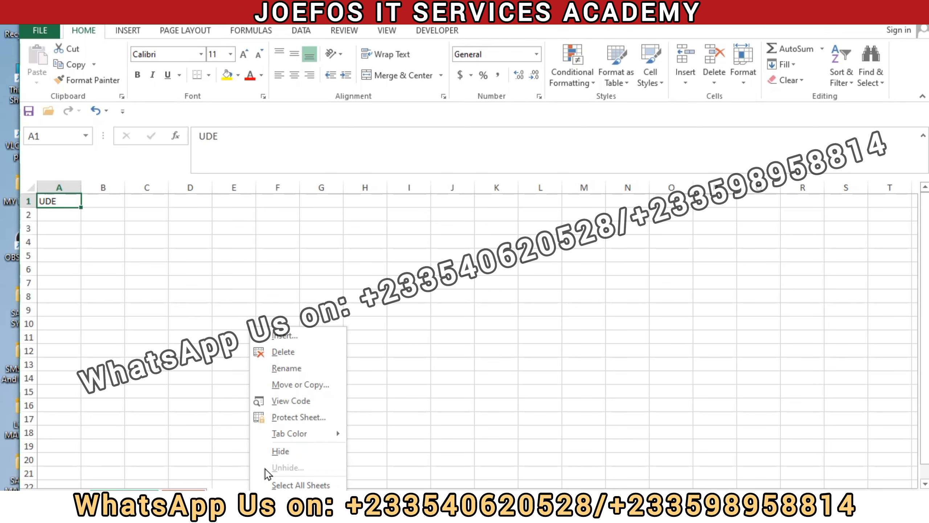
mouse_move(297, 436)
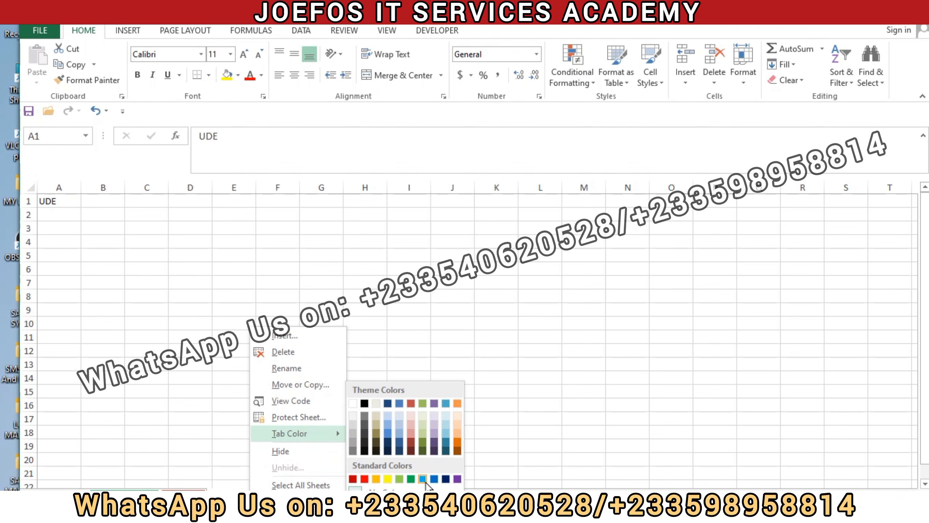
click(422, 479)
Step: Clear the stray text UDE from cell A1 of the new worksheet
click(331, 420)
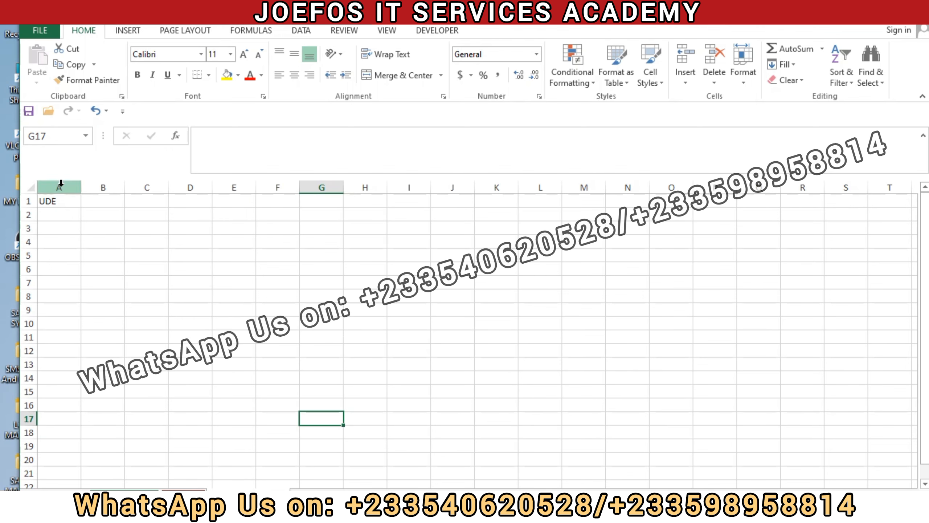
click(54, 204)
key(BackSpace)
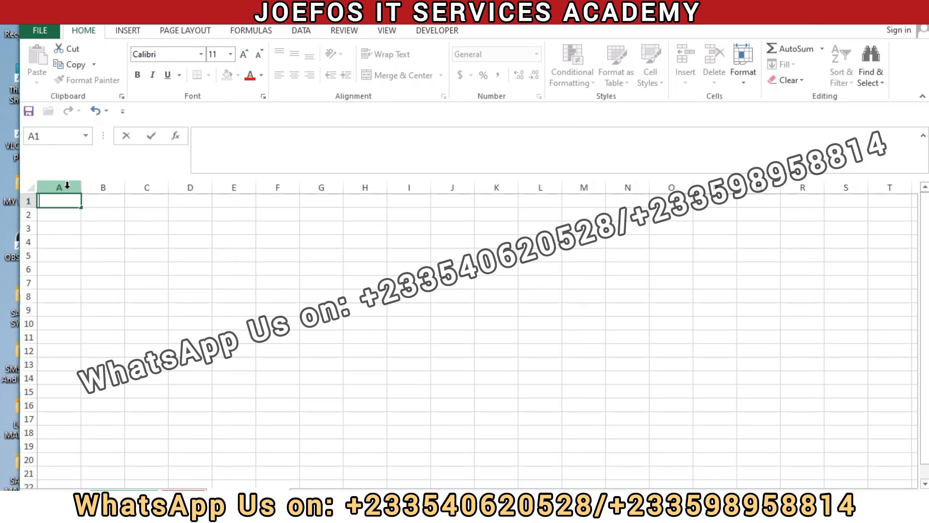
Step: Hide column A and row 1 of the new worksheet
click(67, 185)
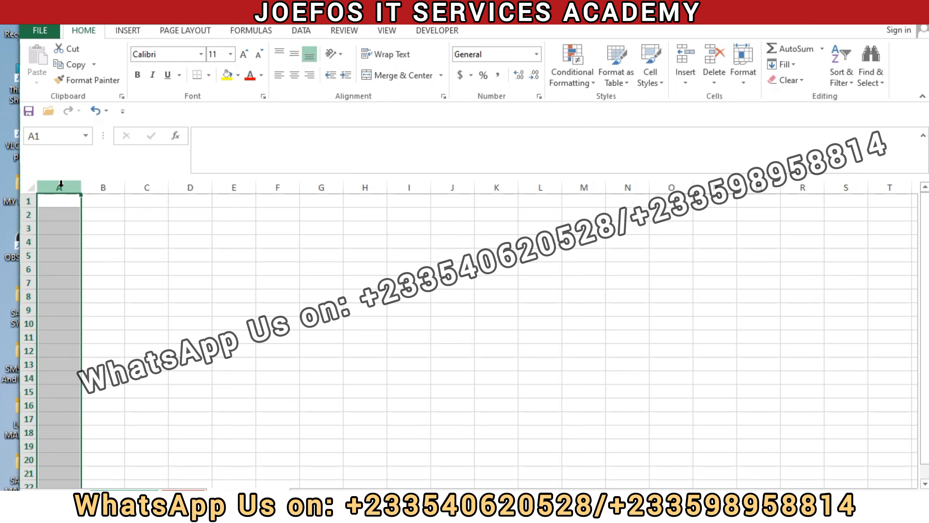
right_click(61, 185)
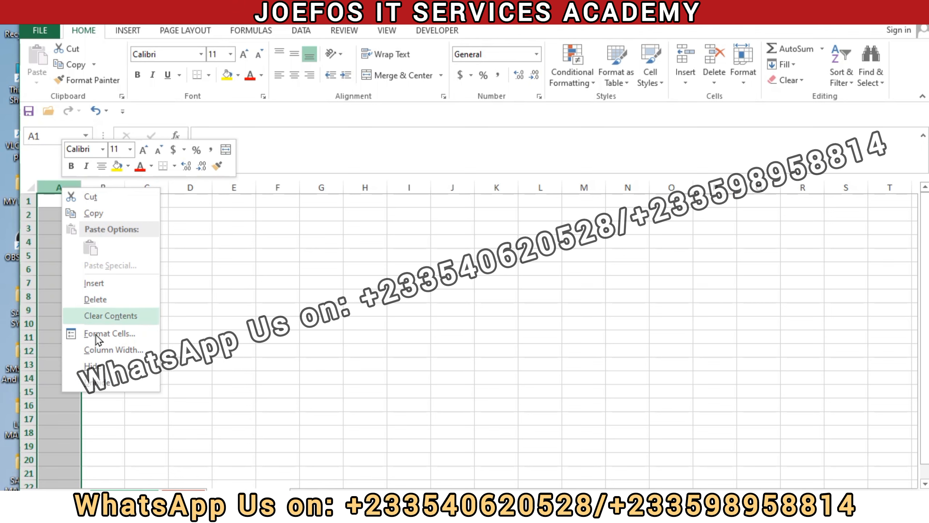
click(95, 365)
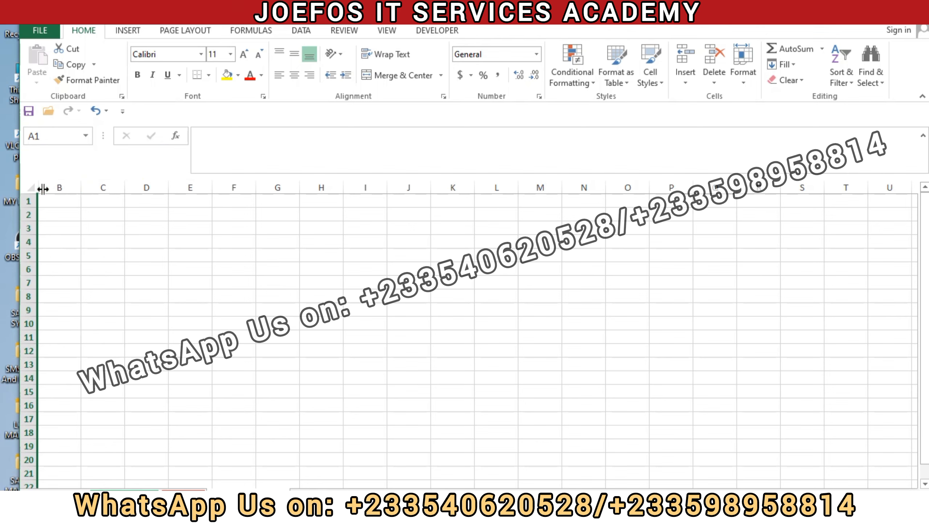
click(23, 200)
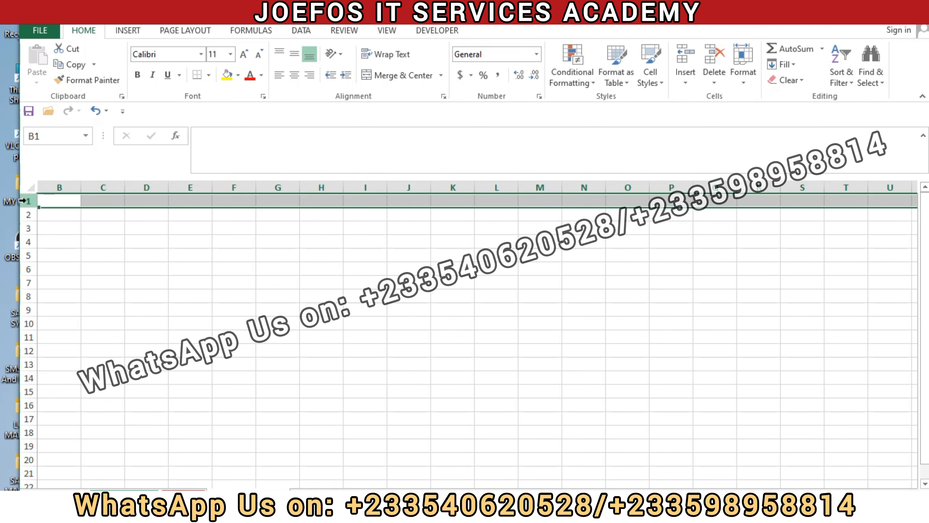
right_click(23, 201)
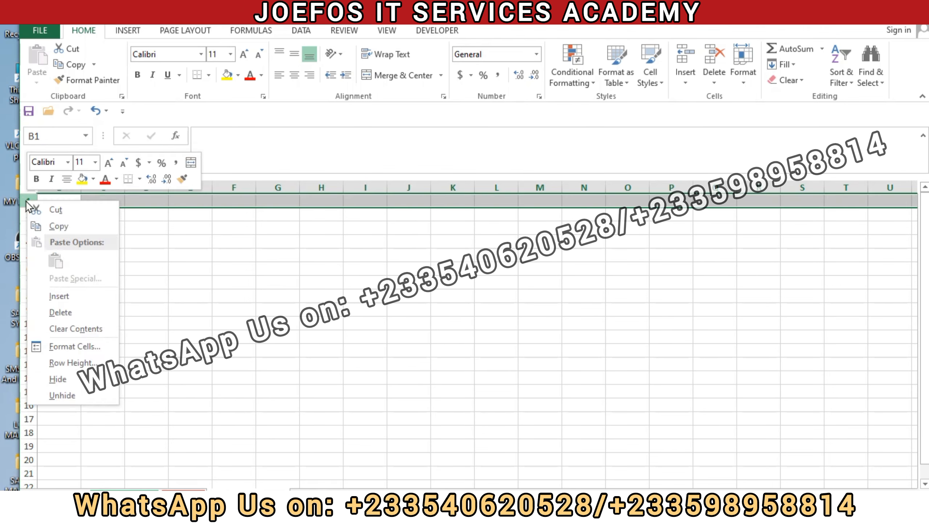
click(64, 381)
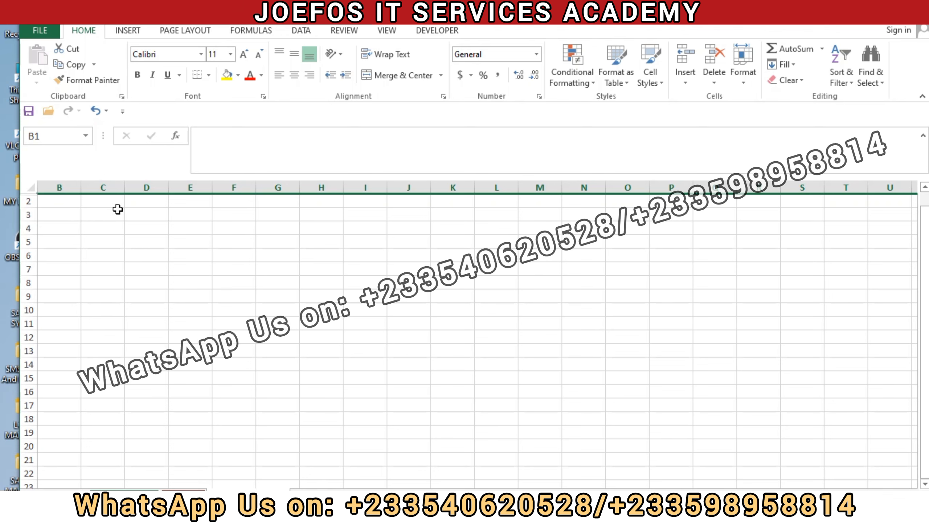
Step: Enter the class title BASIC 1 in cell B4
click(74, 227)
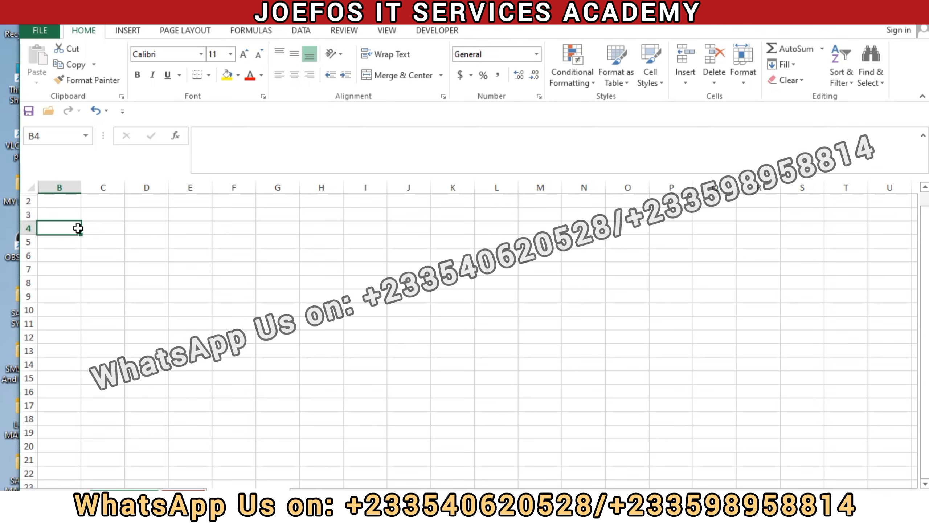
text(BASI)
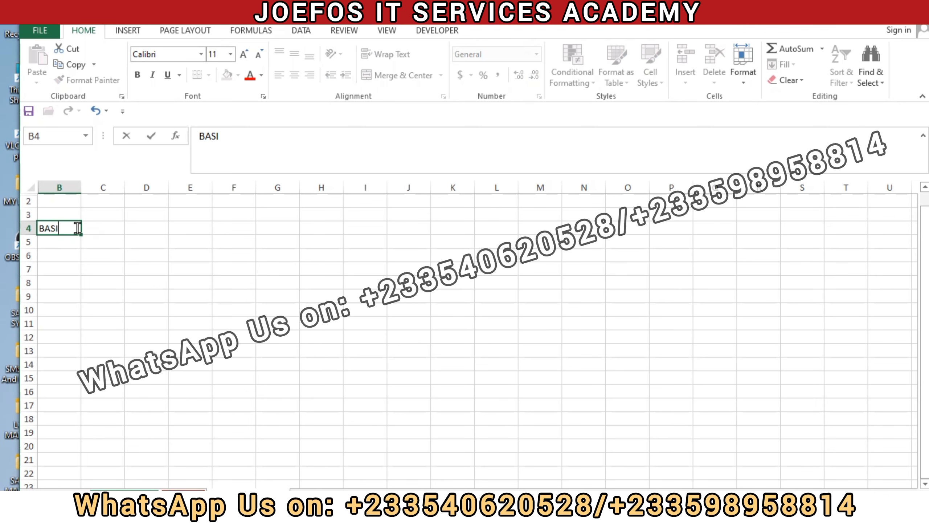
text(C )
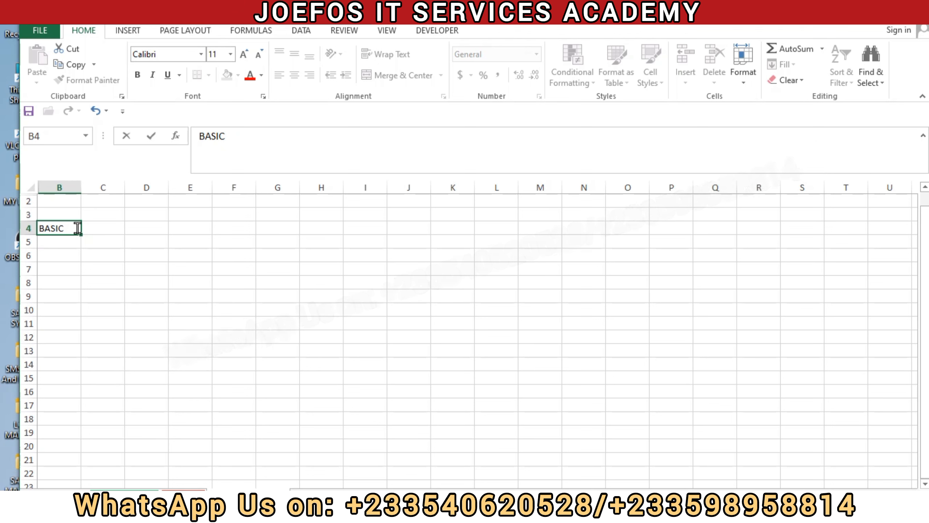
text(1)
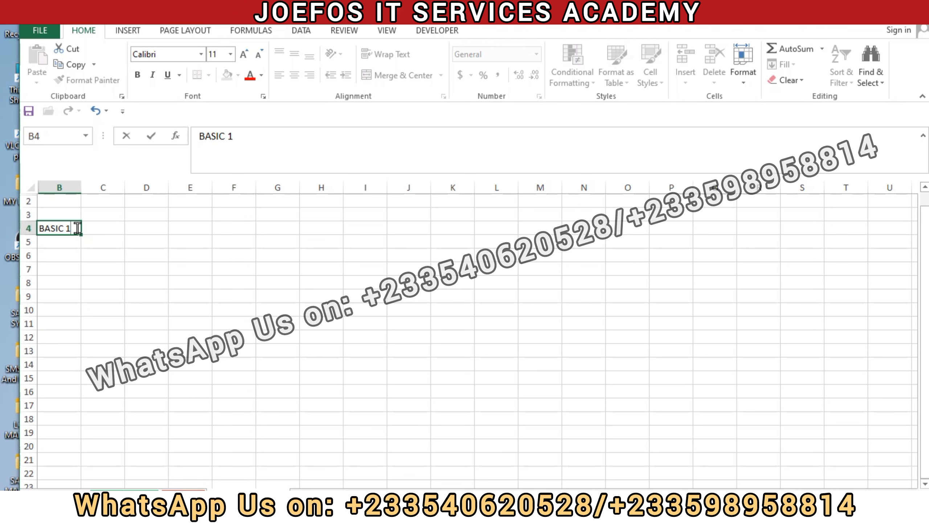
Step: Enter the column headings S/N, NAME and CLASS in cells B5 to D5
click(54, 247)
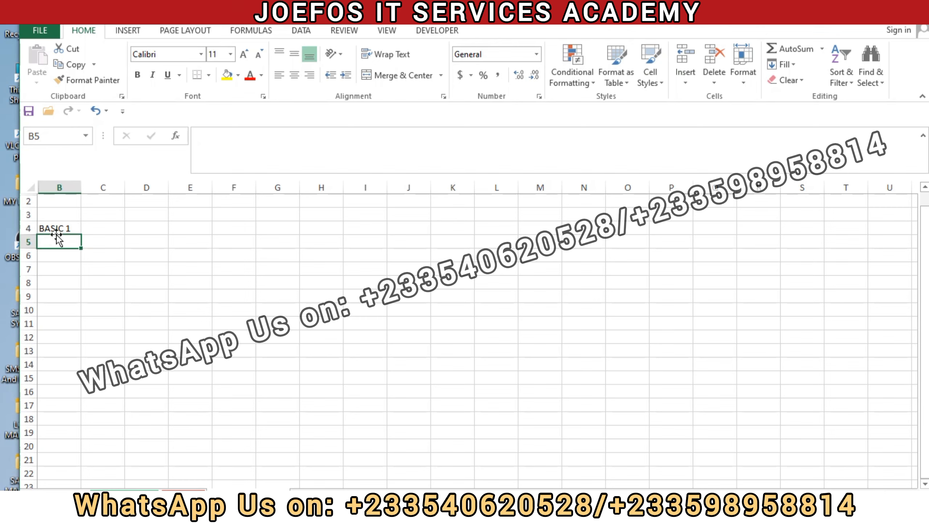
text(S)
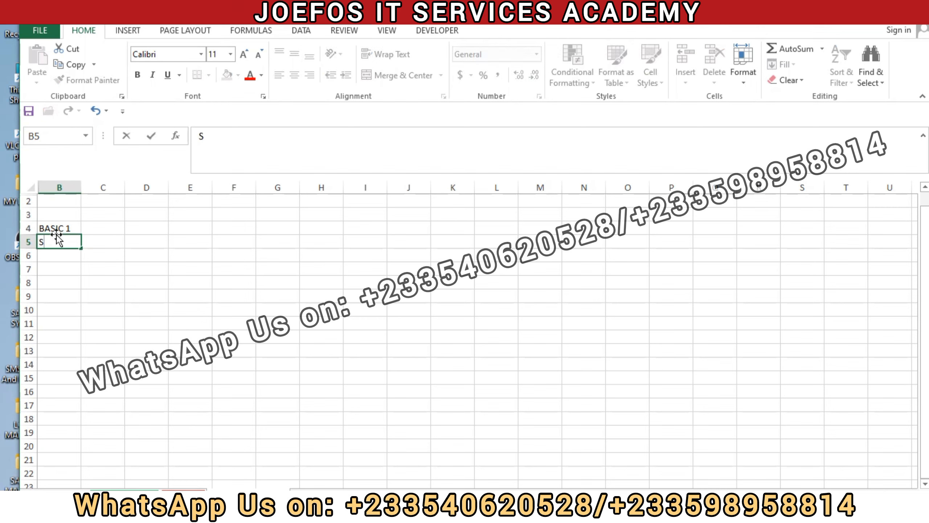
text(/N)
click(102, 242)
text(NAME)
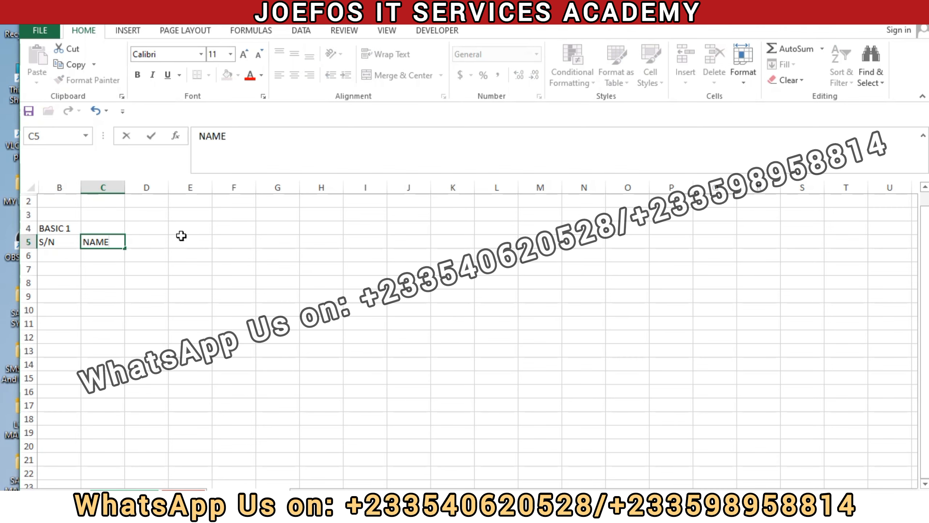
click(132, 242)
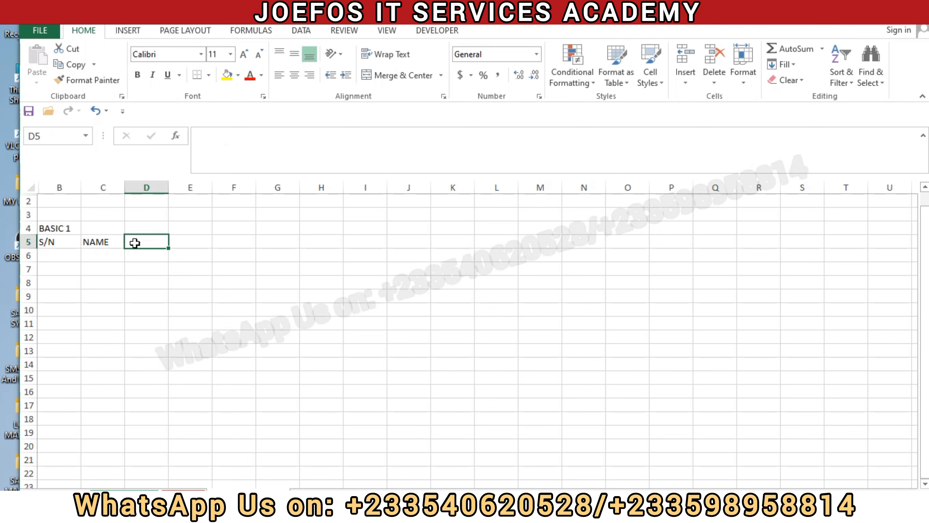
text(CL)
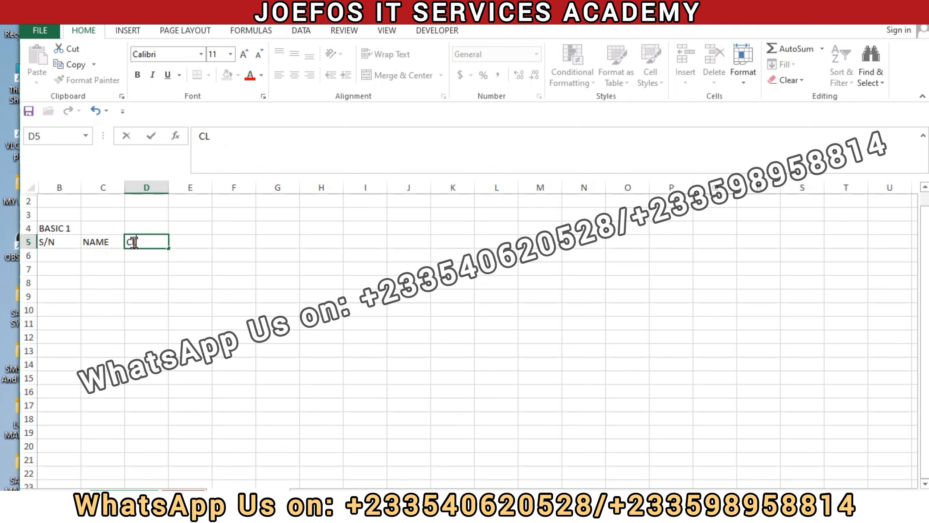
text(ASS)
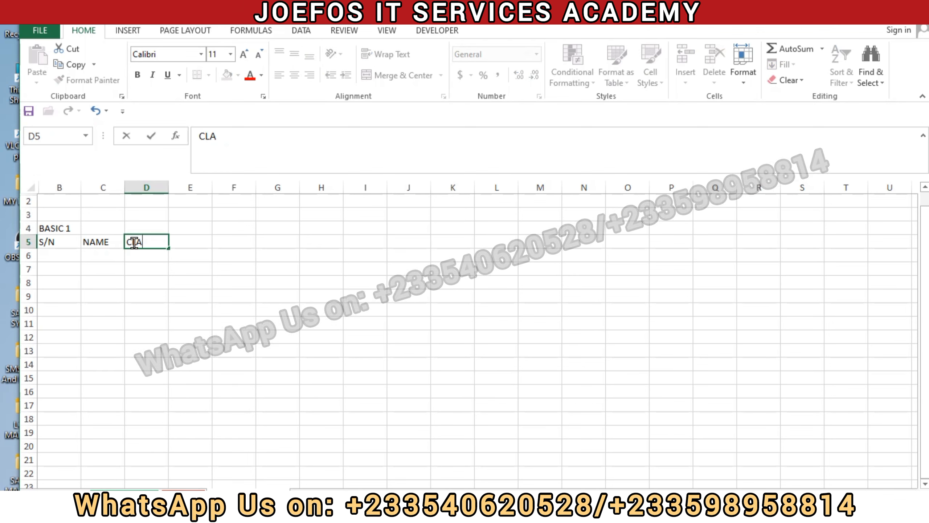
Step: Enter the column heading NO.ENROLLED in cell E5
click(188, 240)
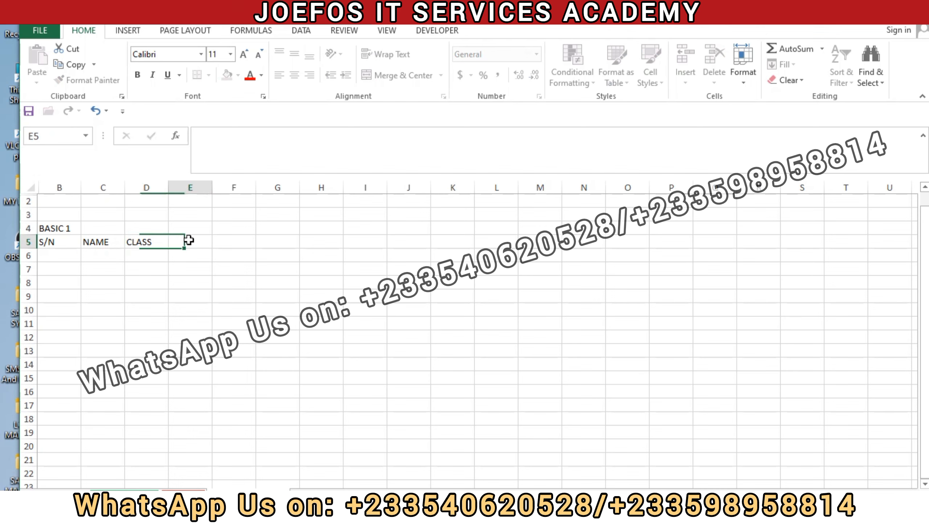
text(NO)
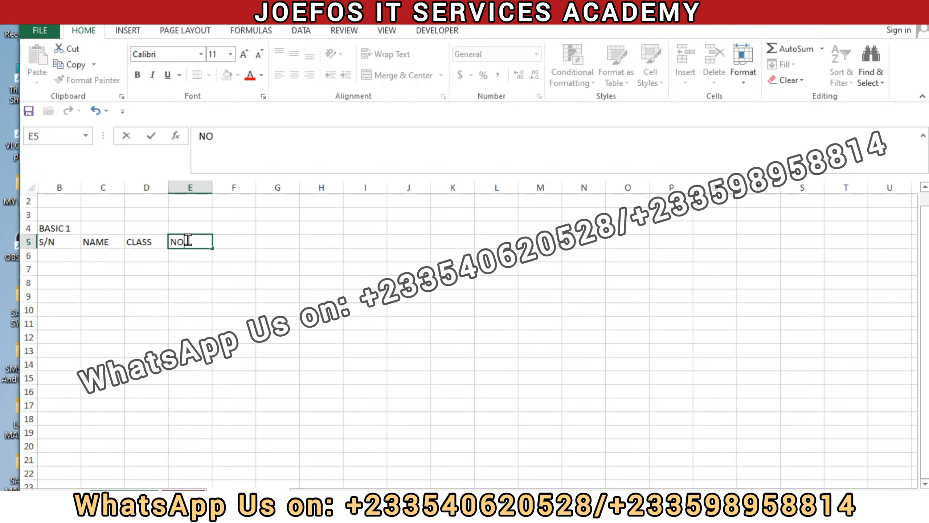
text(.ERR)
key(BackSpace)
text(ROLLED)
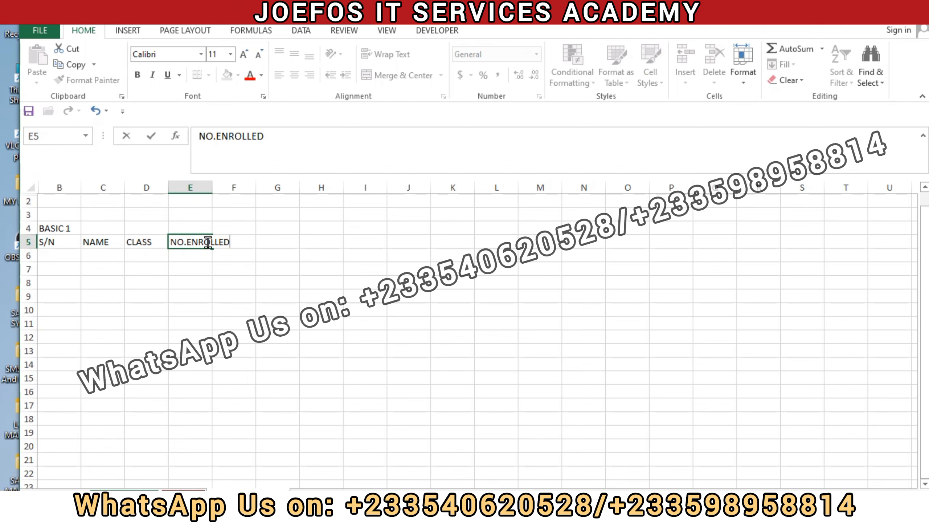
Step: Enter the heading ATTENDANCE in cell F5 and widen columns B to F to give the table more room
click(243, 243)
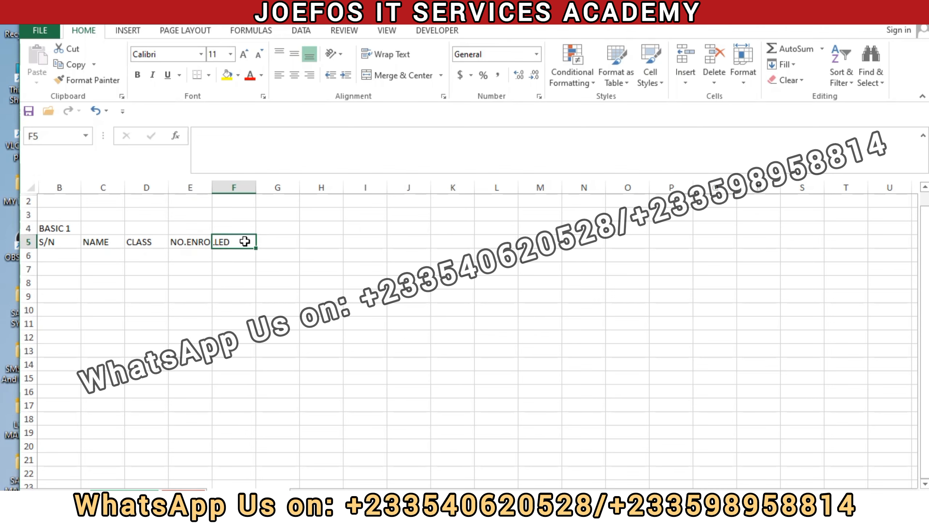
text(ATTE)
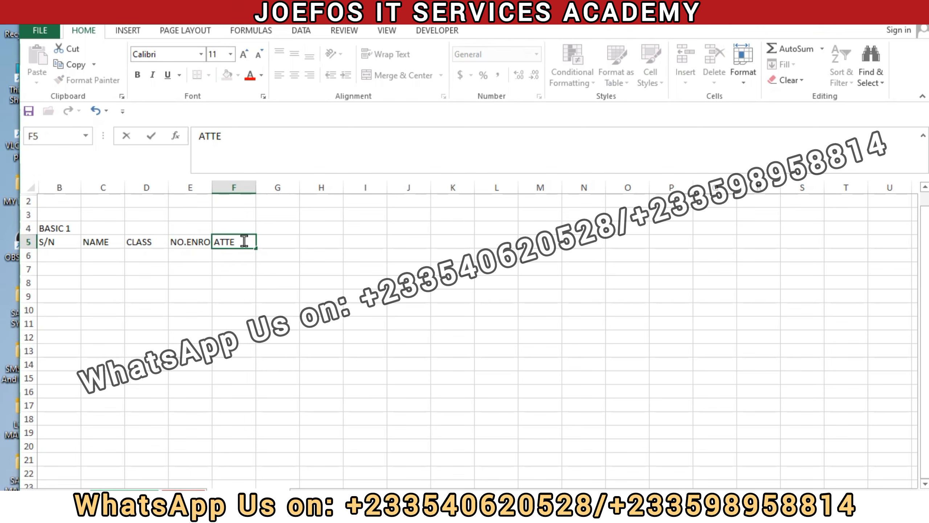
text(NDANCE)
click(293, 313)
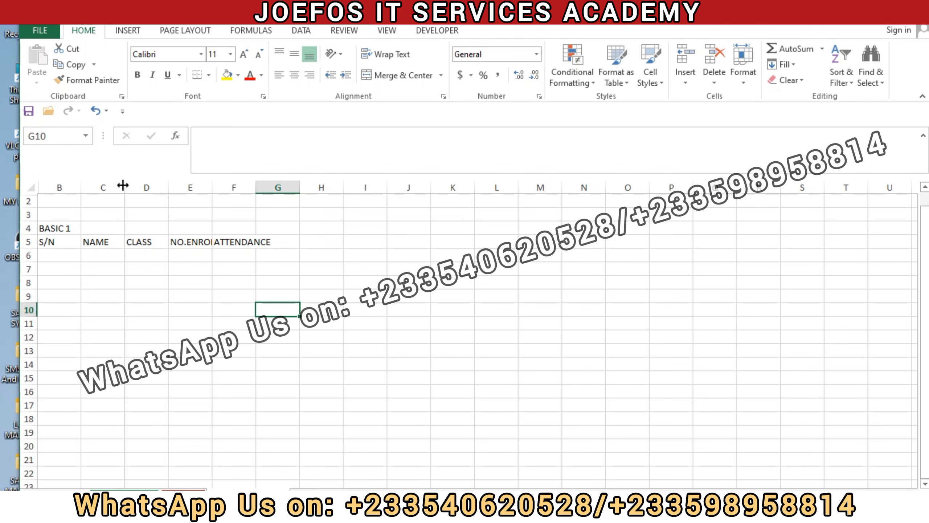
drag(82, 185, 512, 188)
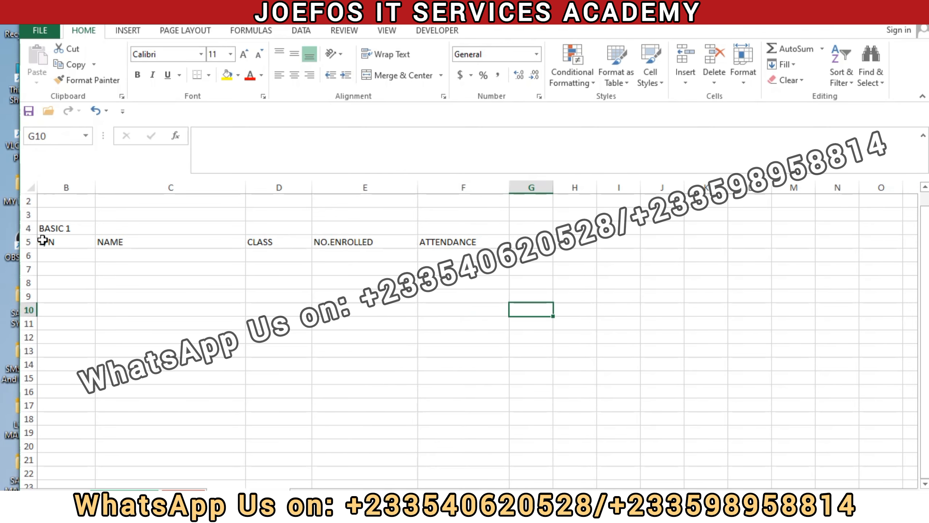
Step: Format the column headings in B5:F5 as bold Times New Roman at size 16
drag(43, 240, 446, 238)
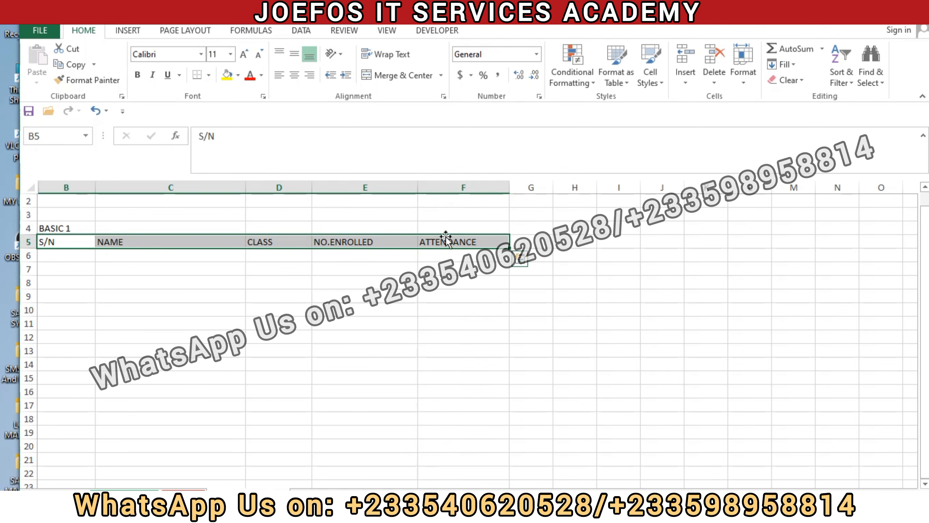
click(158, 51)
text(T)
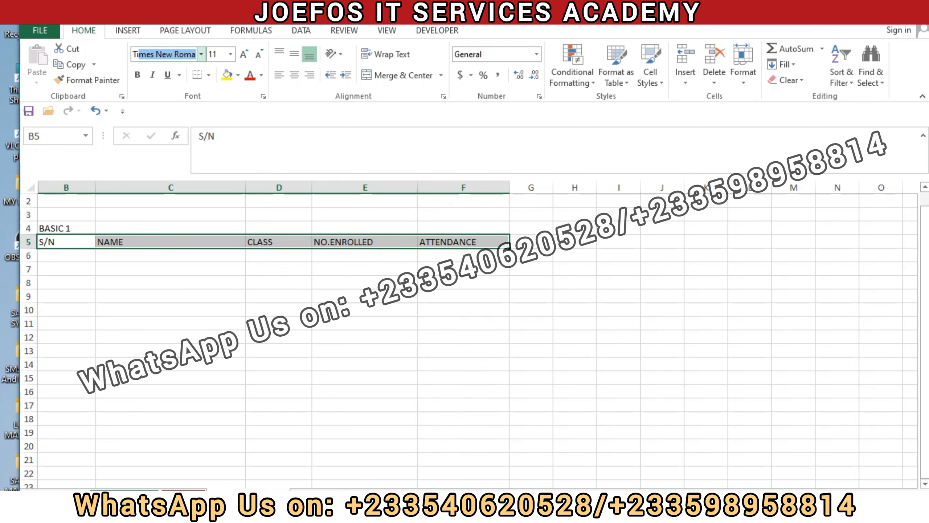
text(i)
key(Return)
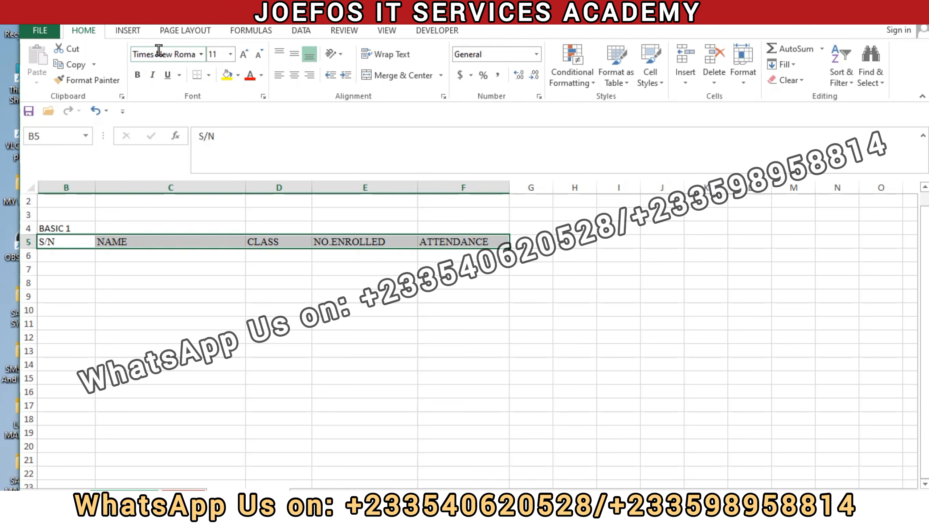
click(138, 75)
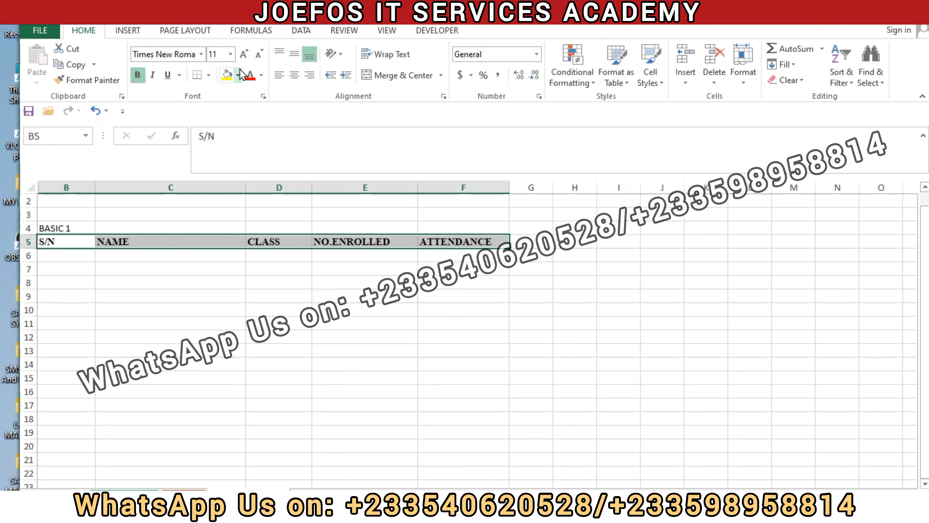
click(244, 55)
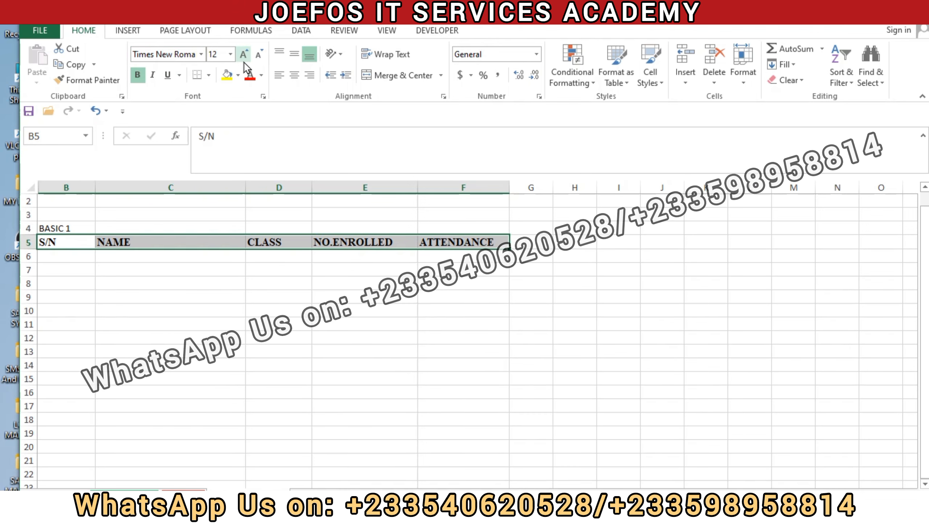
click(244, 55)
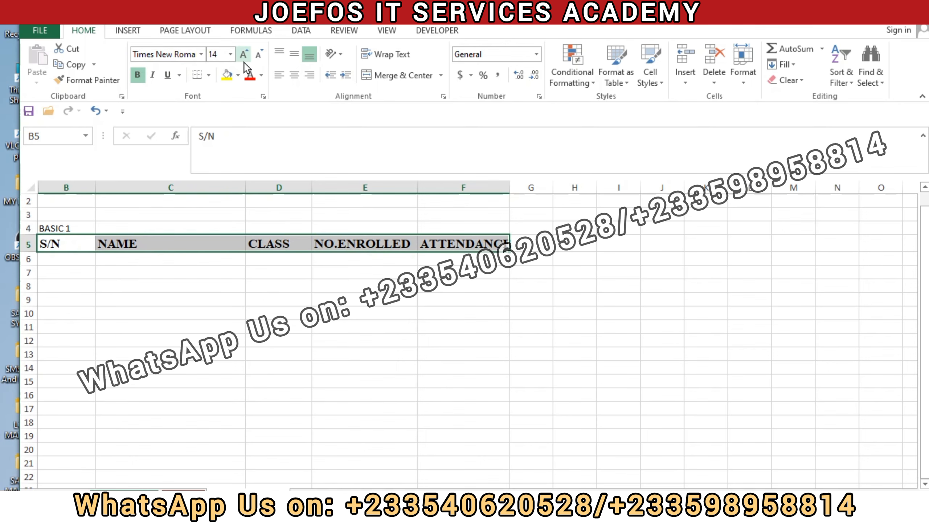
click(243, 61)
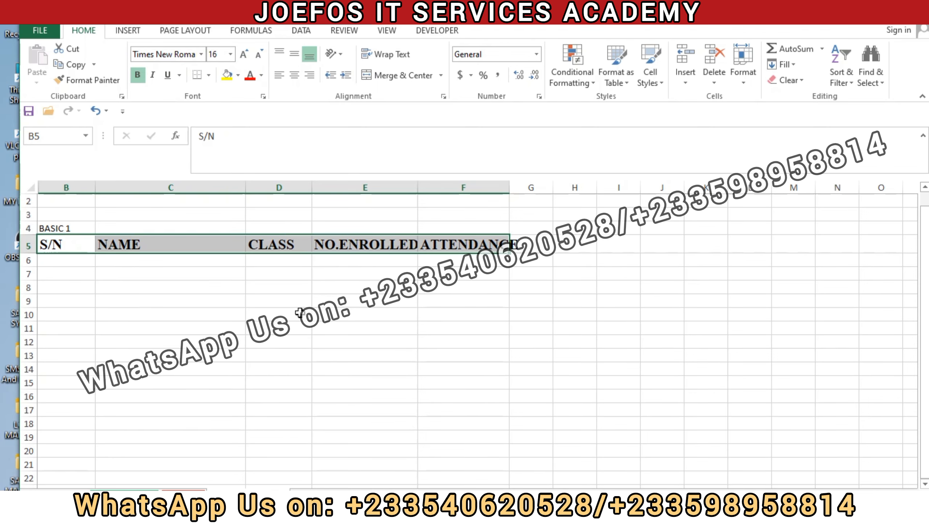
click(282, 326)
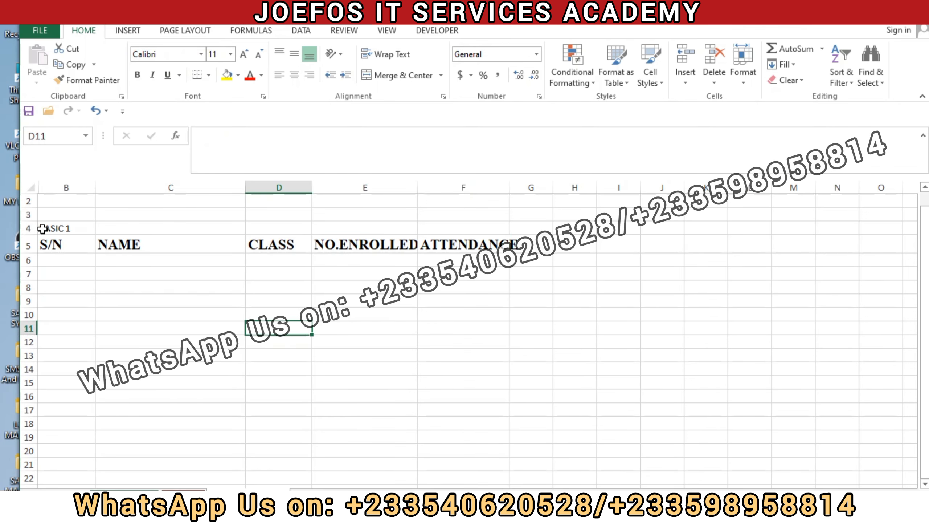
Step: Merge and centre the BASIC 1 title across B4:F4 and set its font to Times New Roman
drag(42, 228, 473, 228)
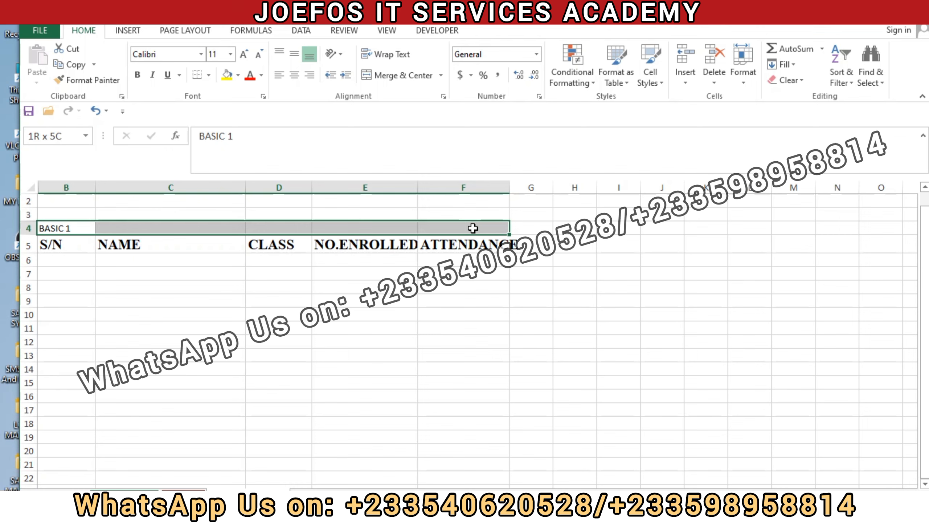
click(407, 75)
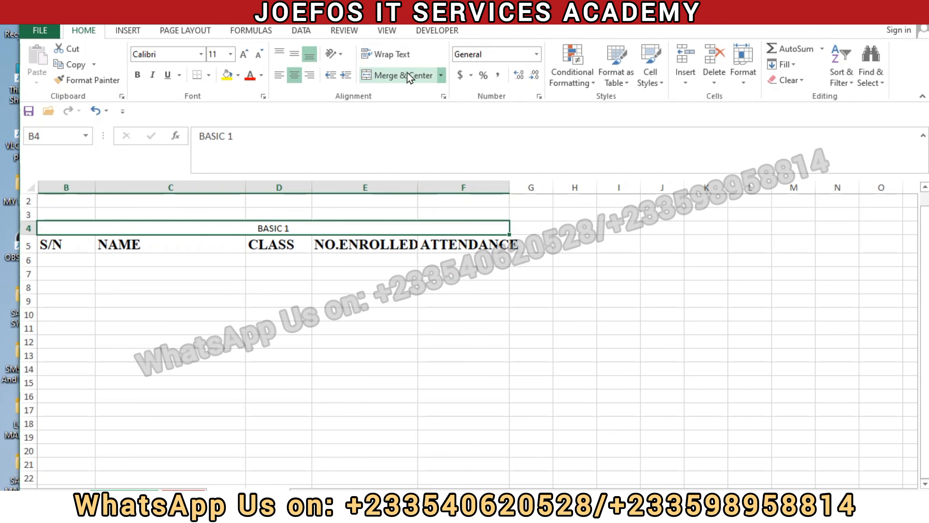
click(159, 51)
text(T)
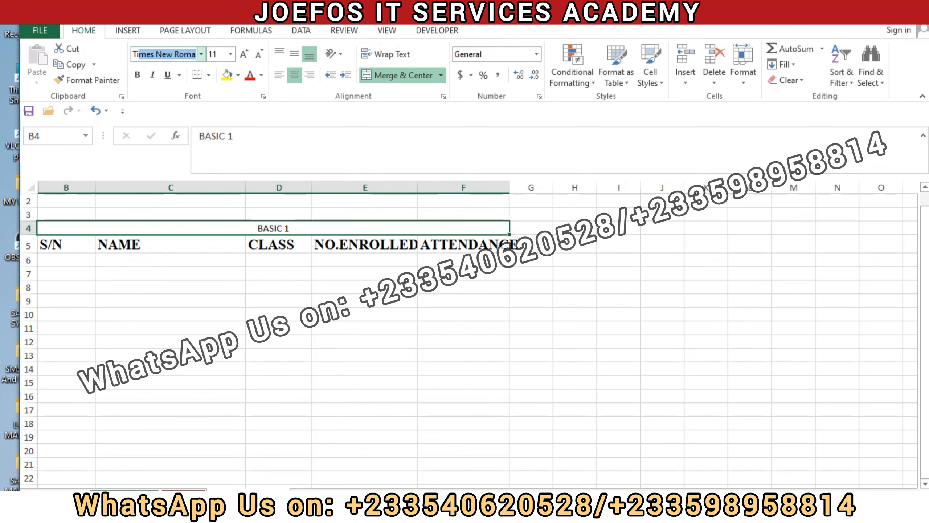
text(im)
key(Return)
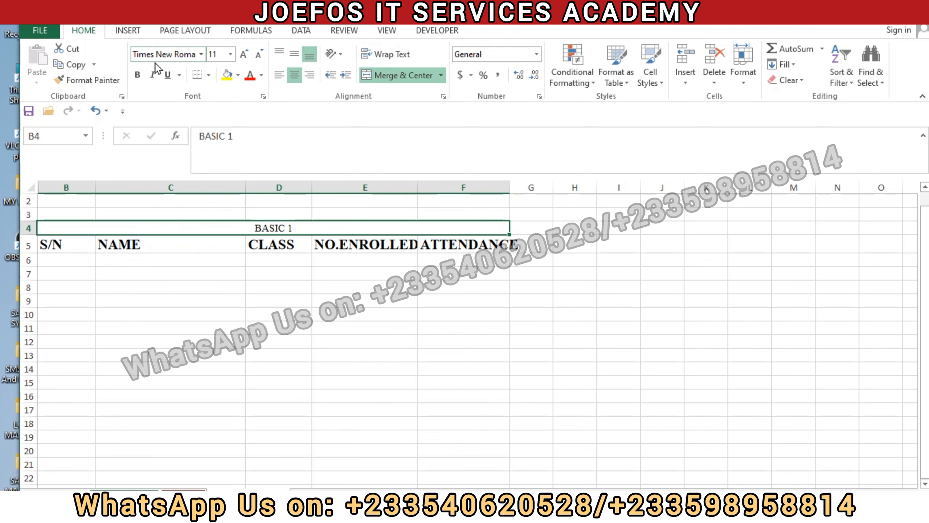
Step: Make the merged BASIC 1 title bold and enlarge it to font size 28
click(138, 75)
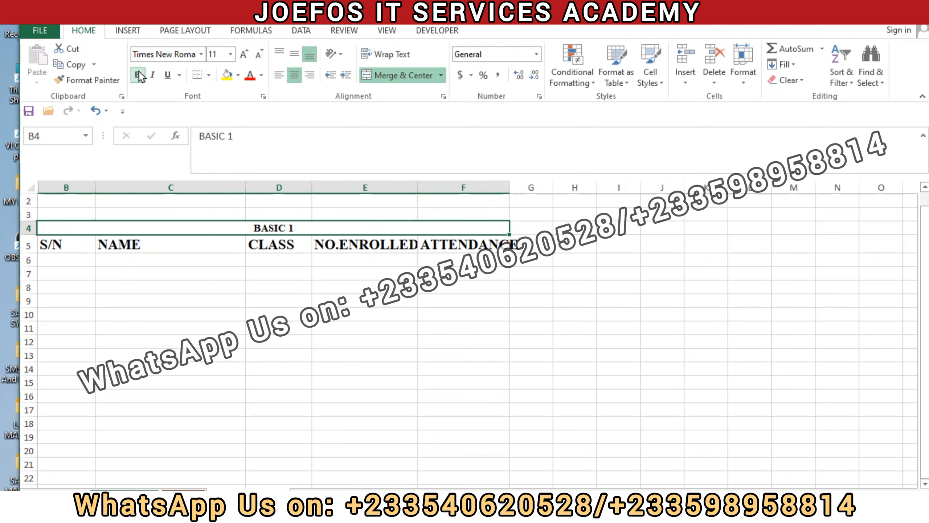
click(243, 55)
click(243, 55)
click(243, 55)
click(242, 55)
click(243, 55)
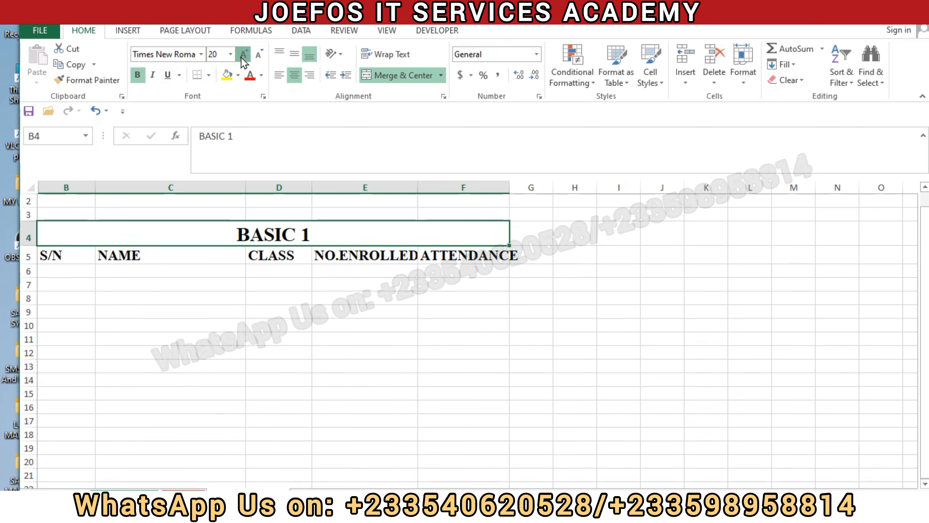
click(241, 58)
click(241, 58)
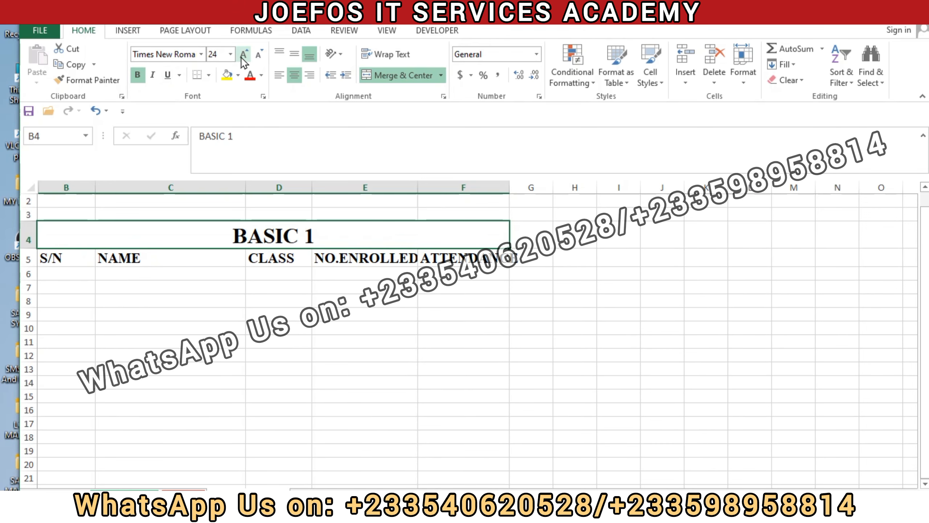
click(241, 58)
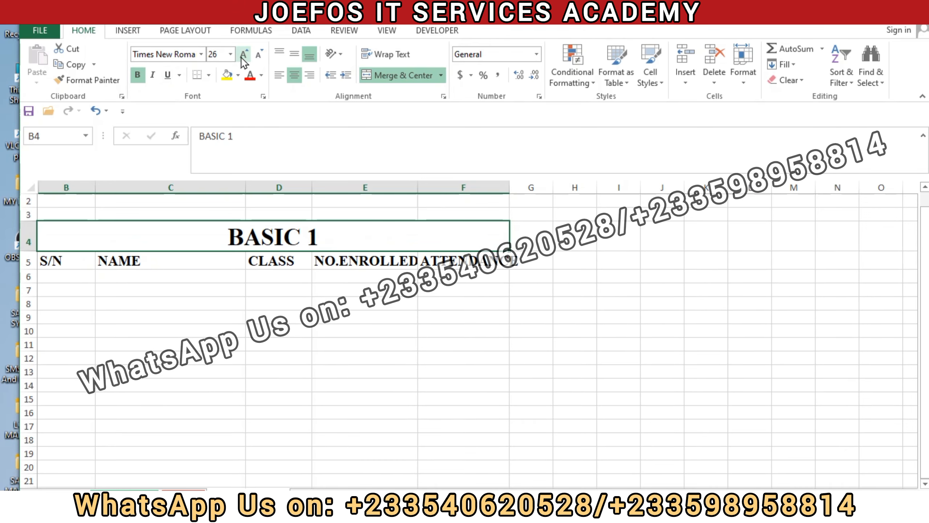
click(241, 58)
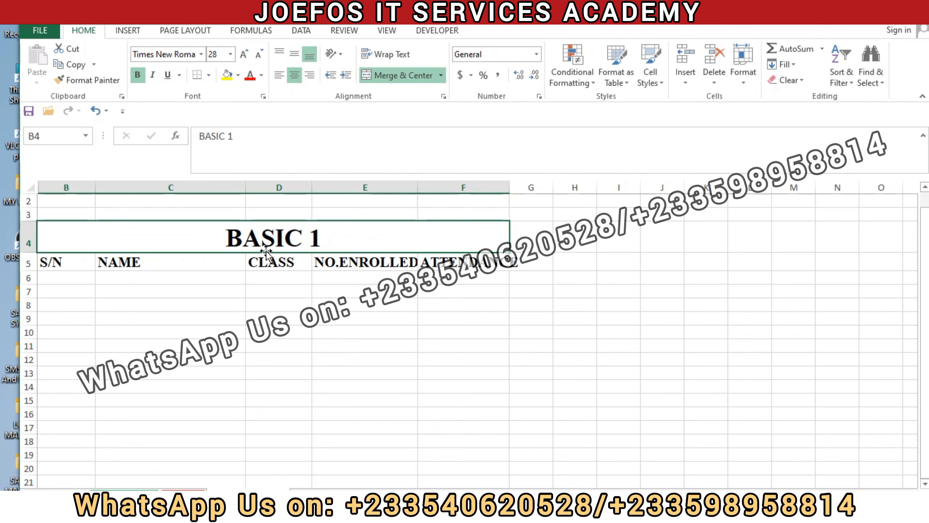
Step: Enter BASIC 1 in cell D6 under the CLASS heading and set column D's font to Times New Roman
click(276, 276)
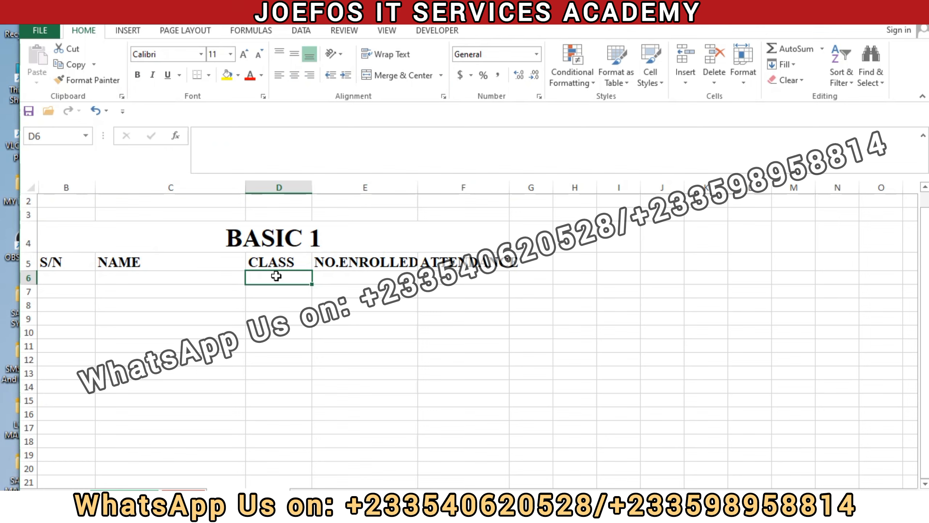
text(BASIC 1)
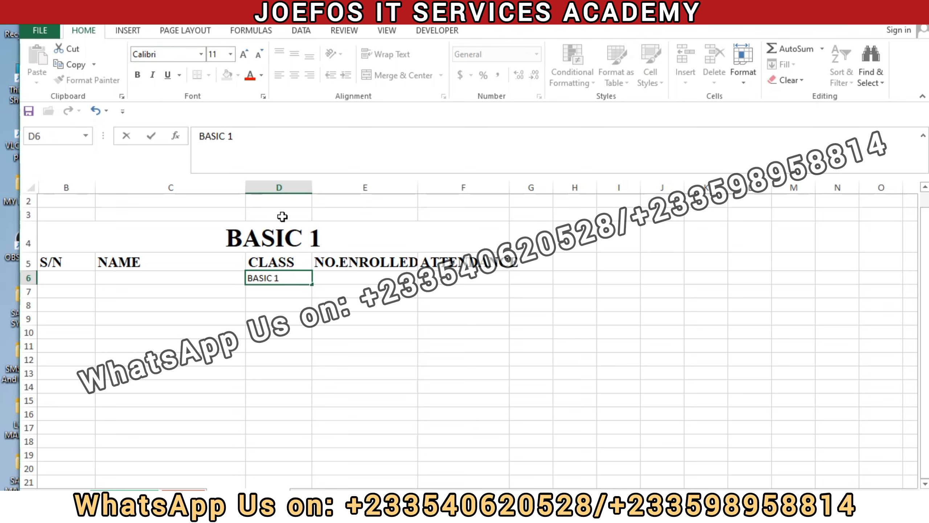
click(280, 187)
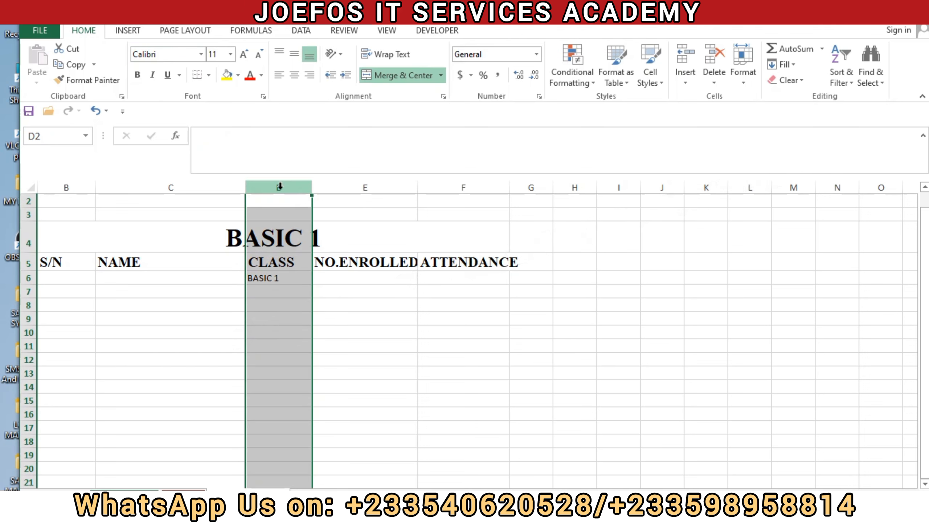
click(160, 55)
text(Times New Roma)
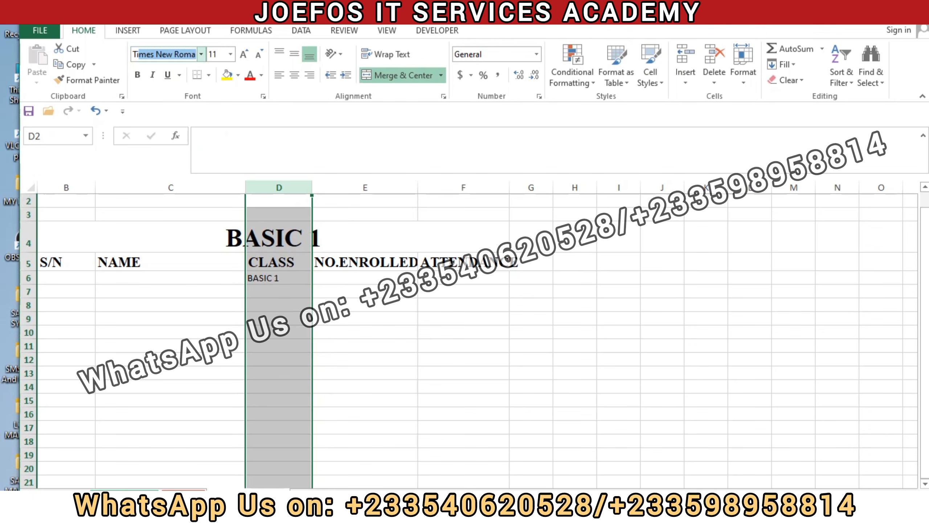
key(Return)
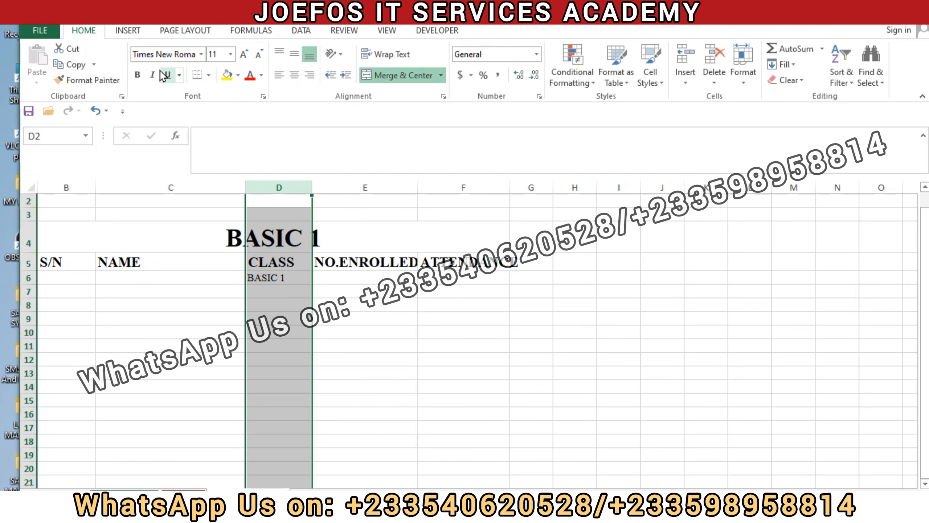
Step: Make column D bold and centre its contents both horizontally and vertically
click(138, 75)
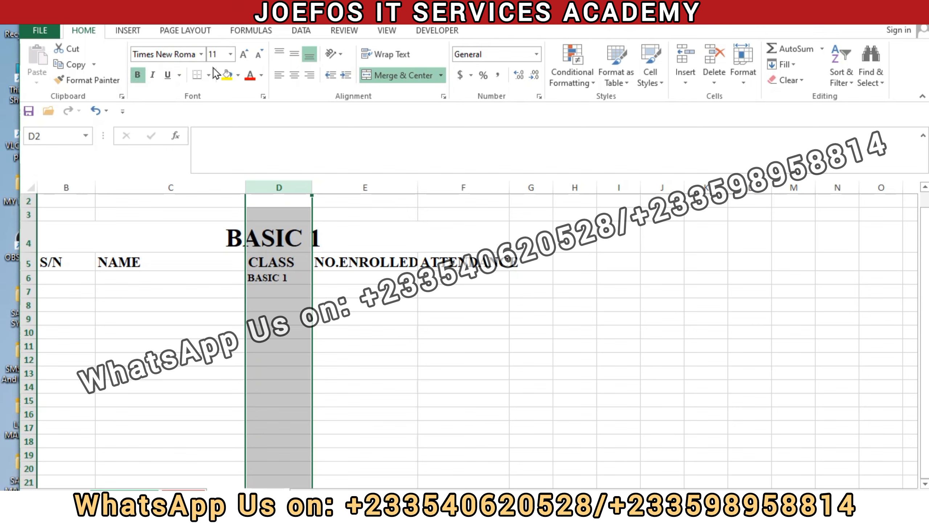
click(294, 75)
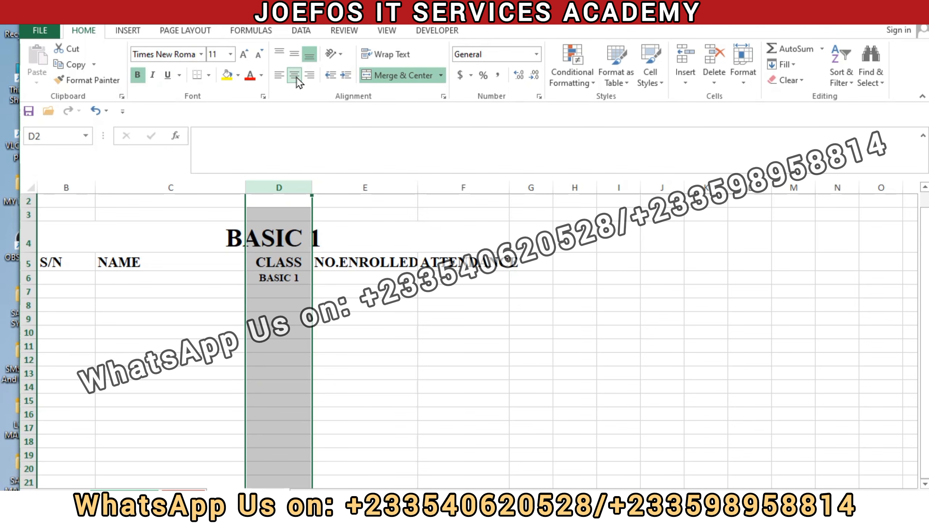
click(295, 55)
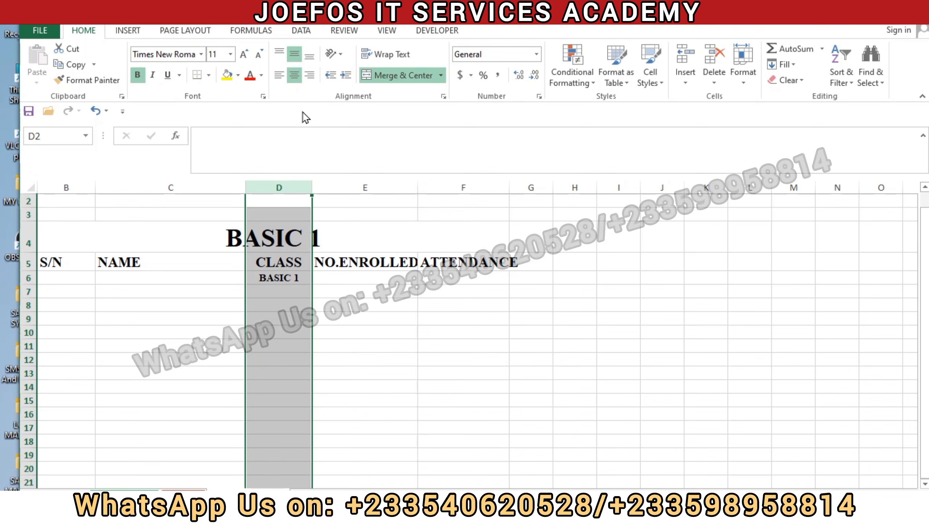
click(359, 295)
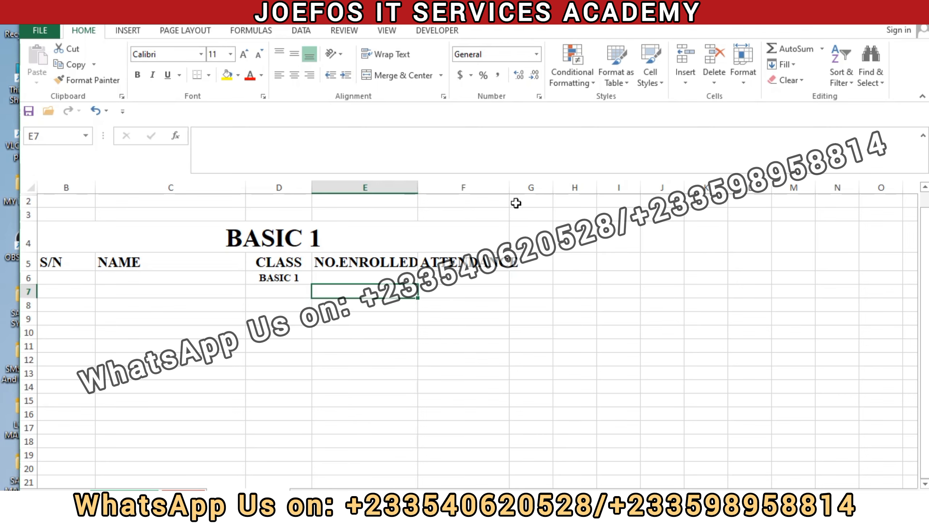
Step: Widen columns F, E, D and C slightly so the column headings fit with some spare room
drag(508, 186, 521, 186)
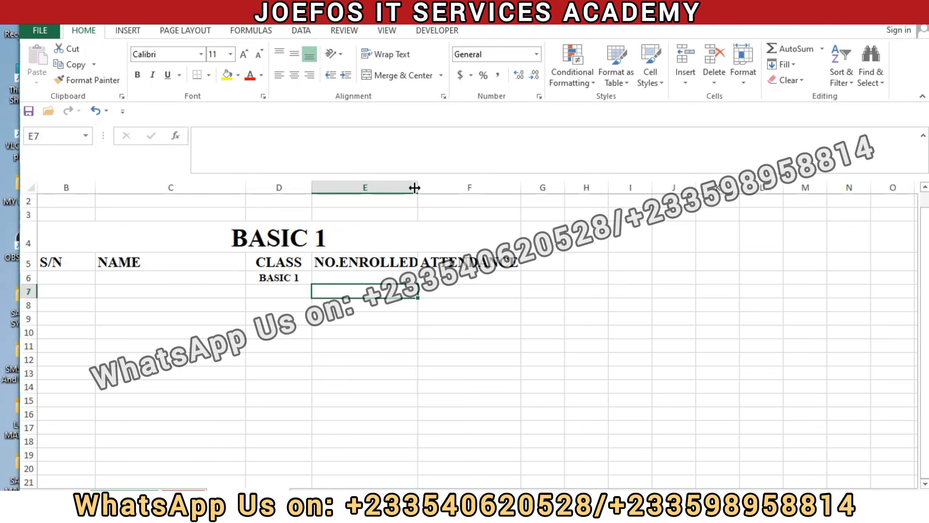
drag(418, 188, 427, 187)
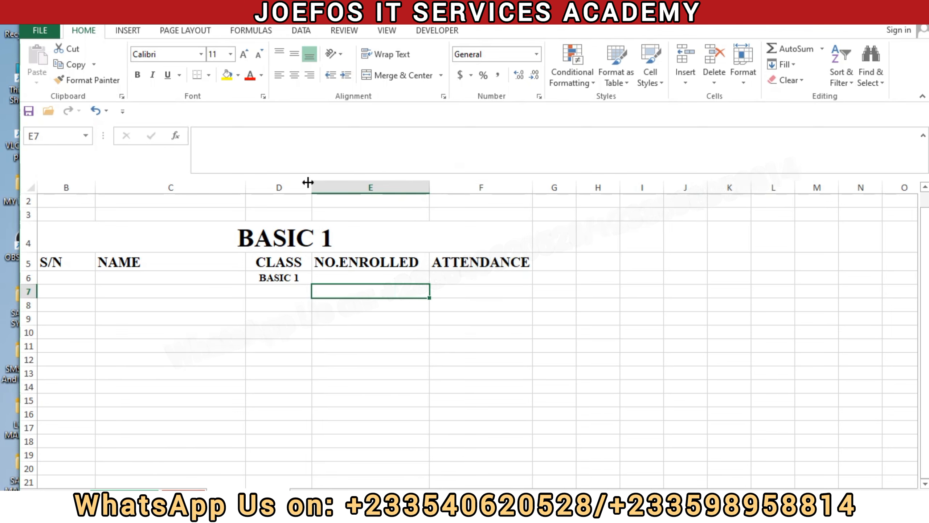
drag(312, 182, 321, 186)
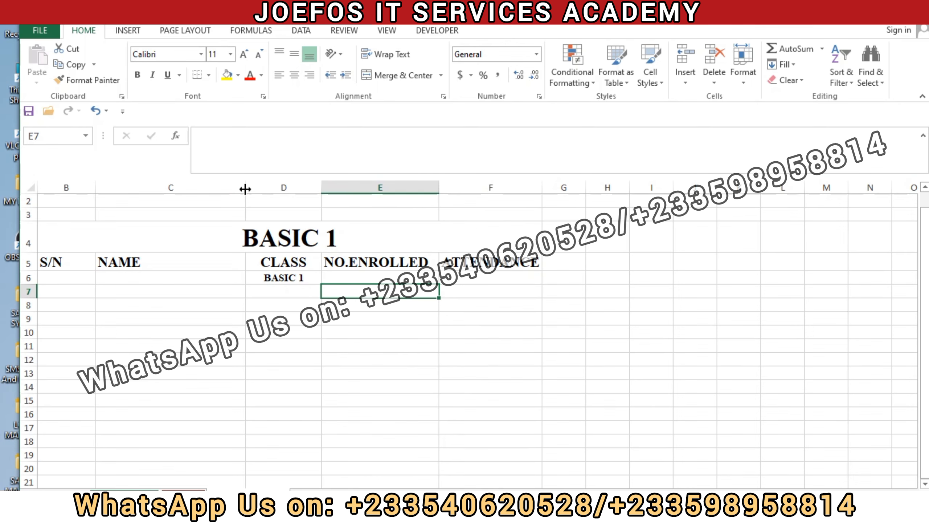
drag(245, 189, 259, 186)
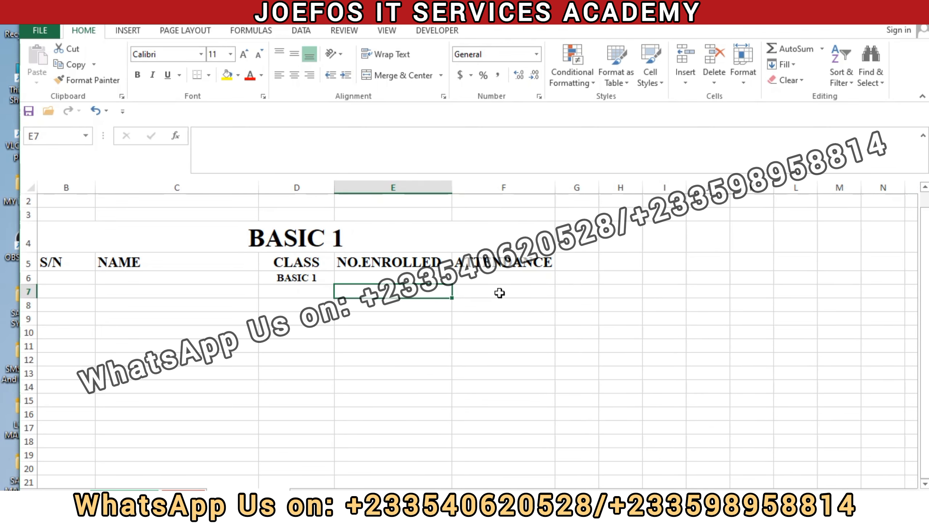
Step: Fill the whole of column G, beside the ATTENDANCE column, with dark red
click(583, 268)
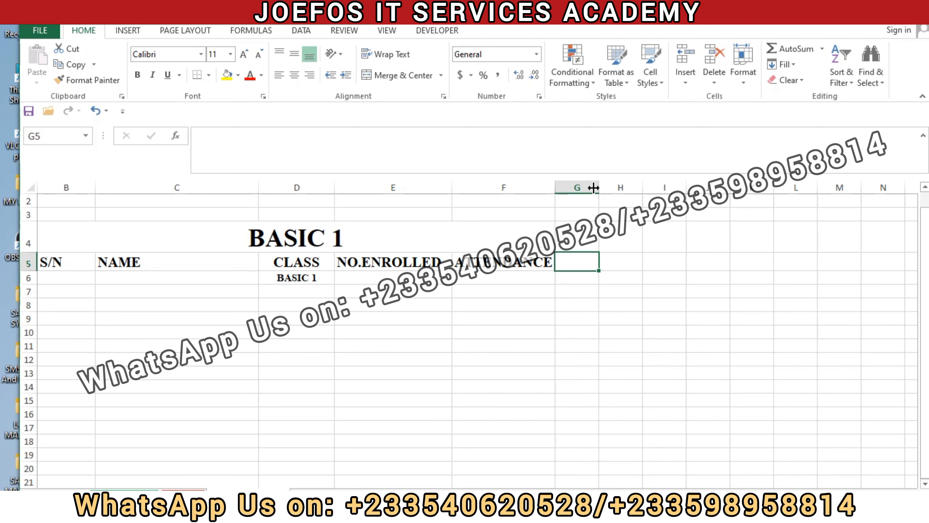
click(583, 185)
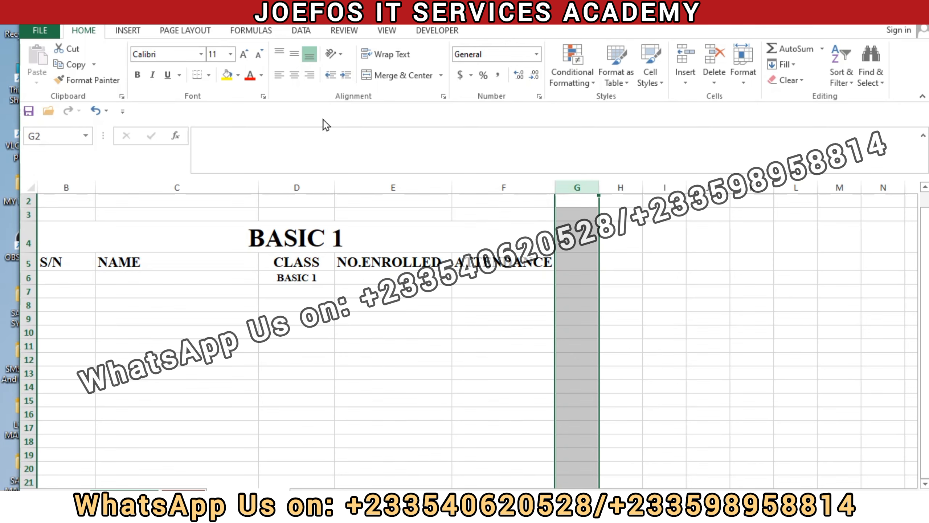
click(238, 75)
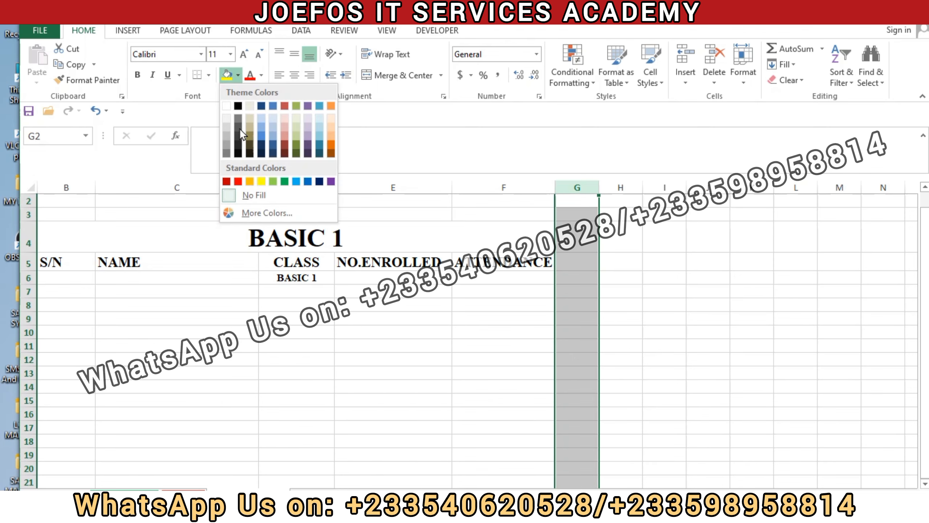
click(286, 145)
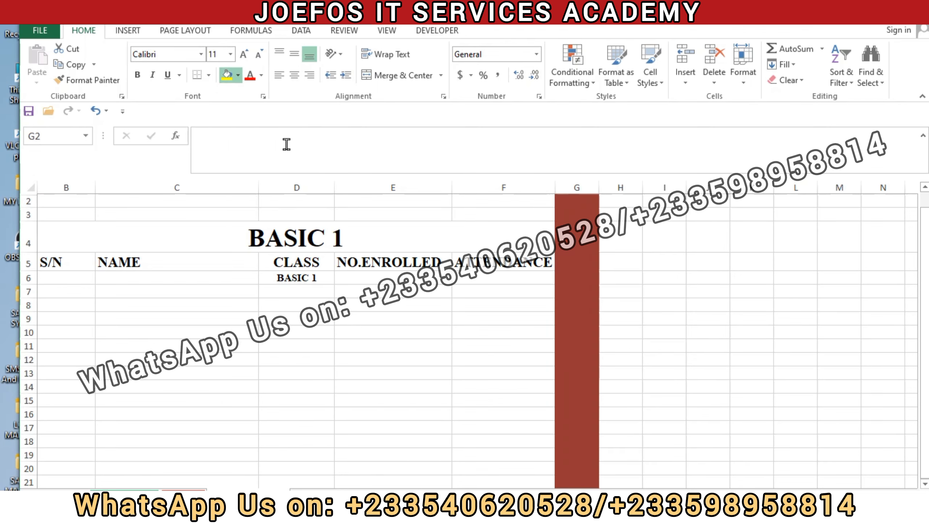
click(647, 247)
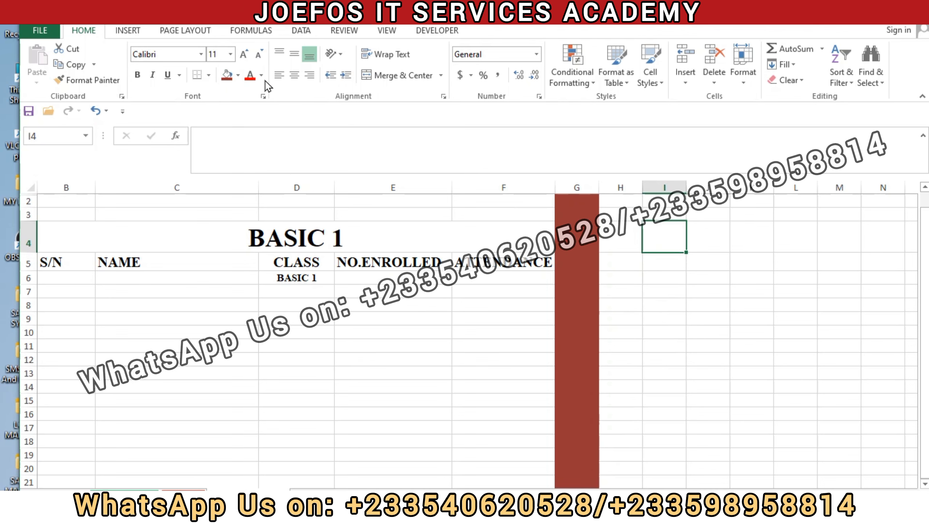
Step: Set the fill of the whole of column G to the standard green as a divider
click(585, 186)
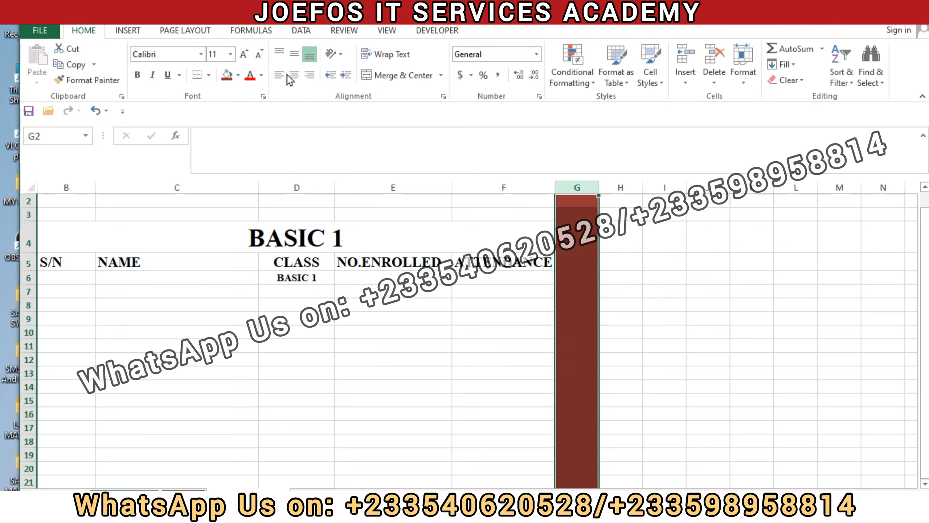
click(237, 76)
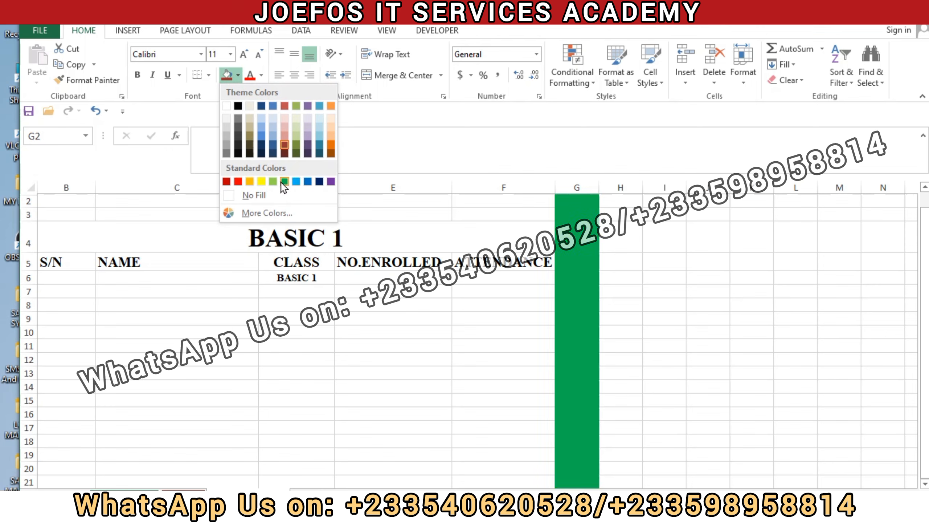
click(285, 182)
click(650, 256)
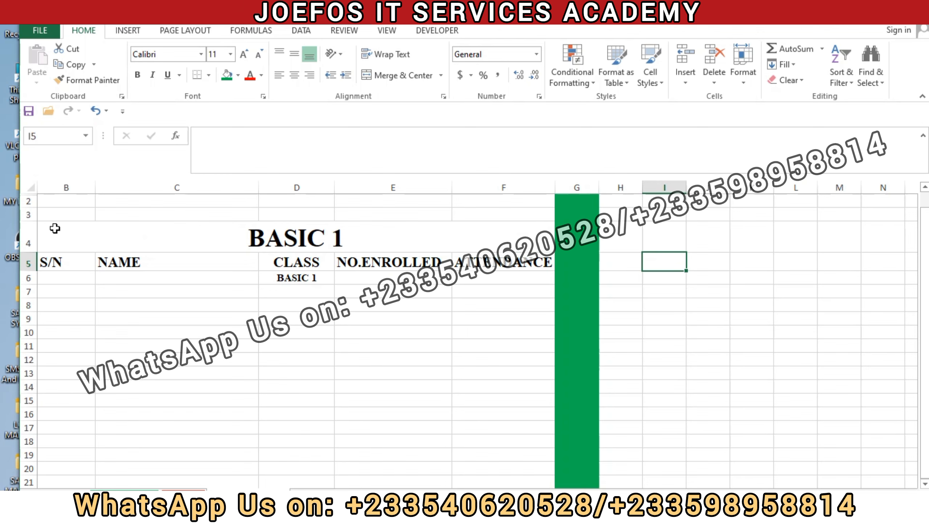
Step: Copy the BASIC 1 title and column headings in B4:F5 to H4, keeping the source column widths
drag(55, 228, 423, 257)
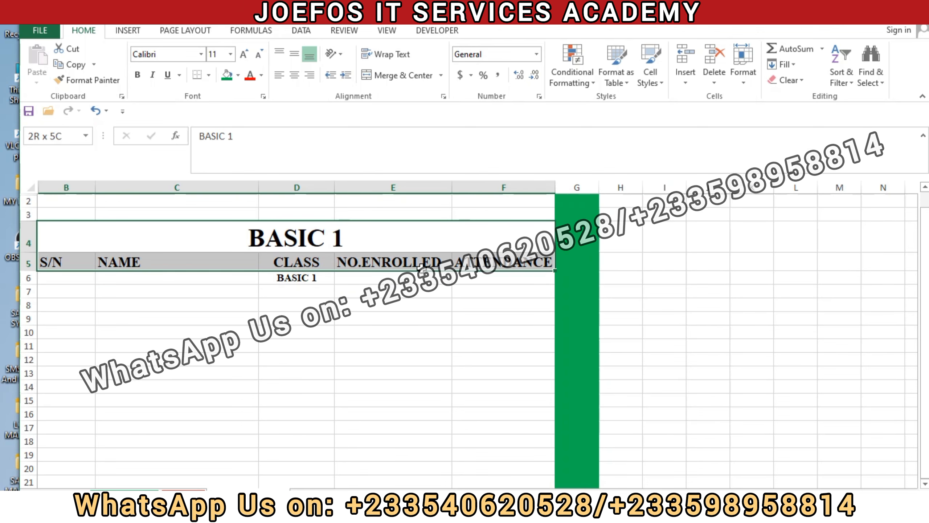
drag(421, 266, 421, 267)
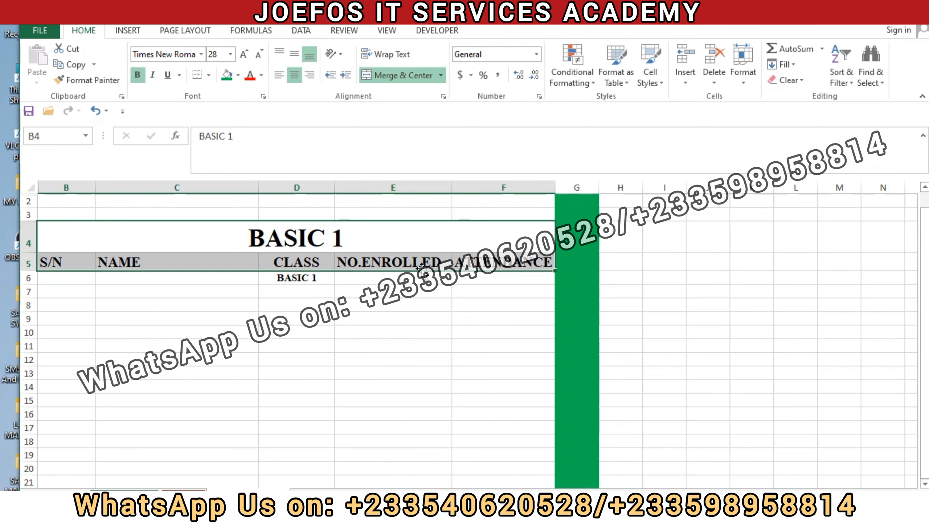
key(ctrl+c)
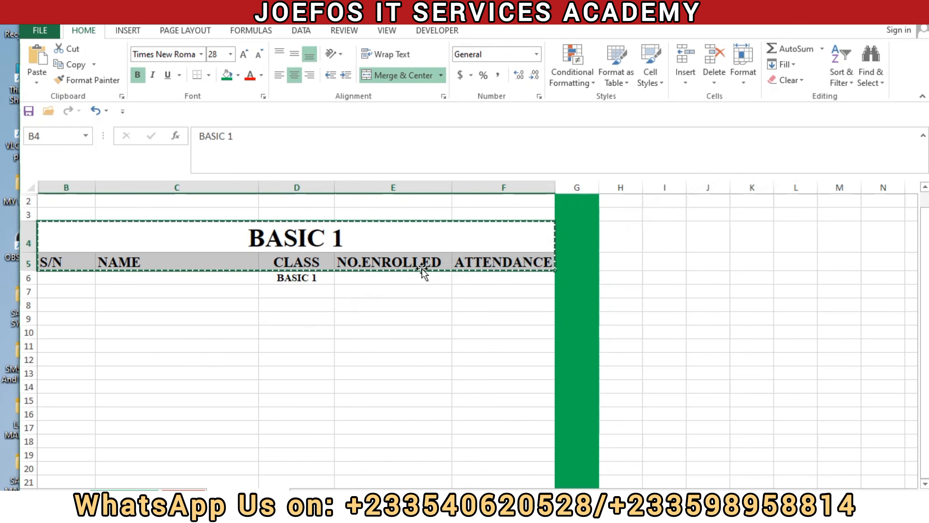
click(624, 237)
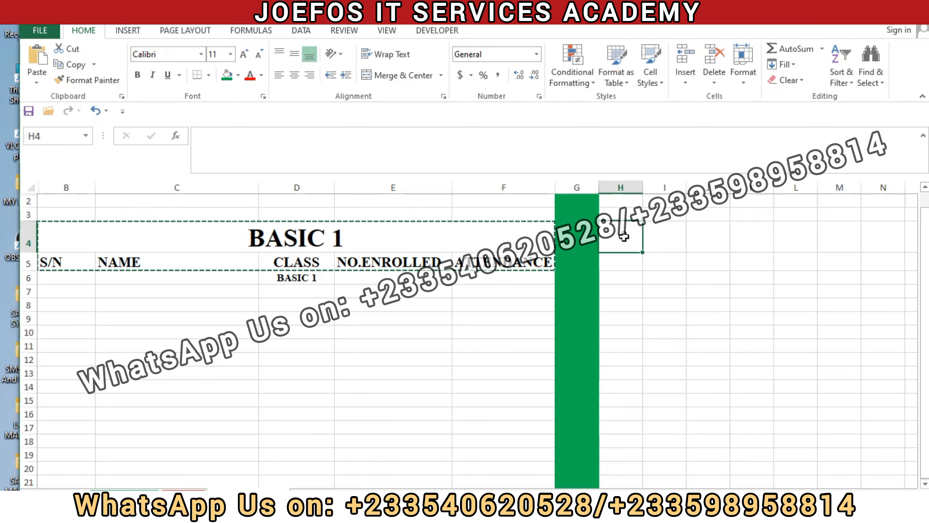
key(ctrl+v)
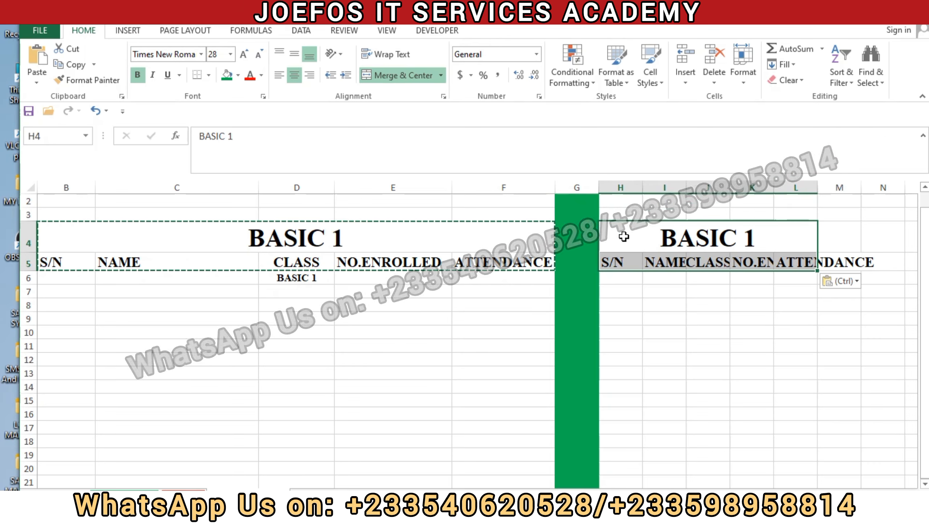
click(854, 282)
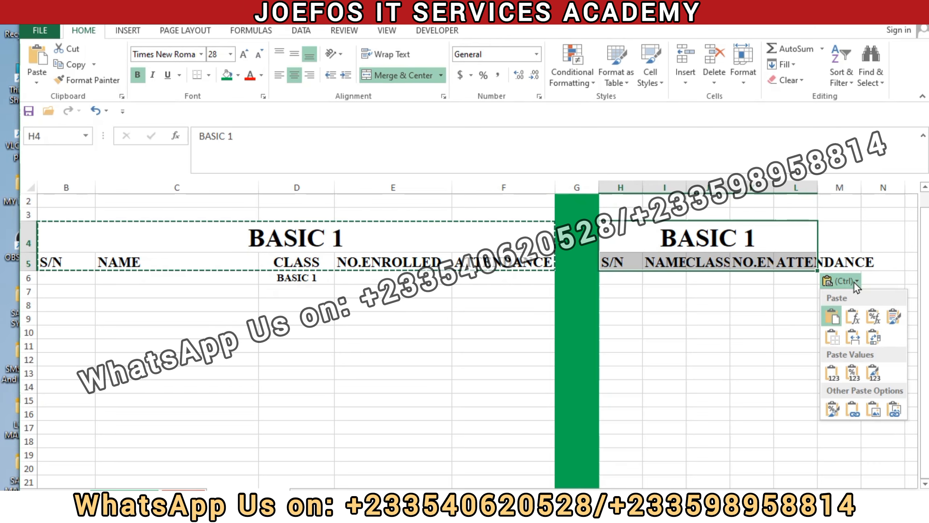
click(853, 337)
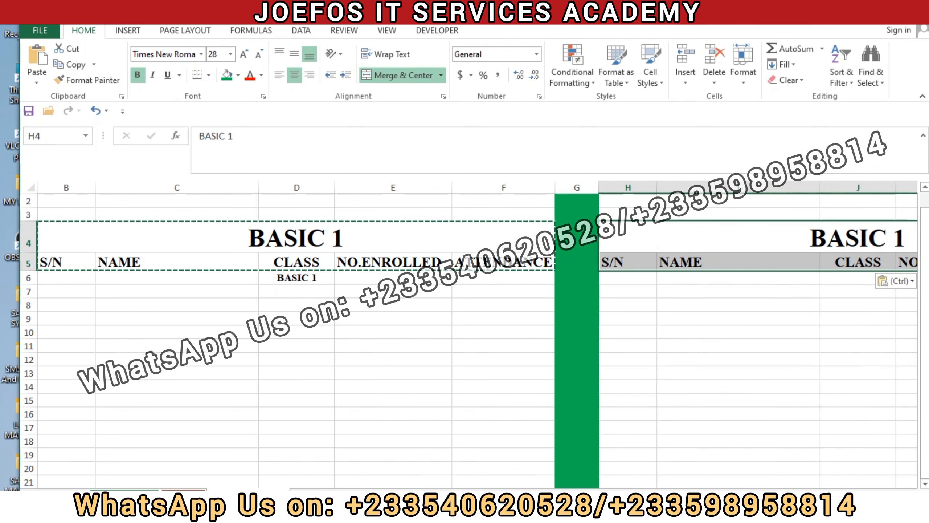
drag(768, 487, 780, 489)
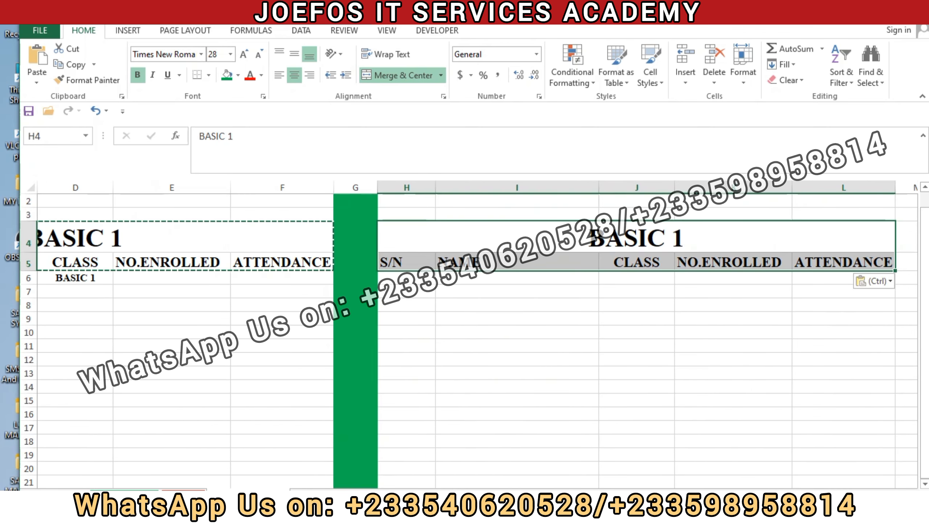
key(Escape)
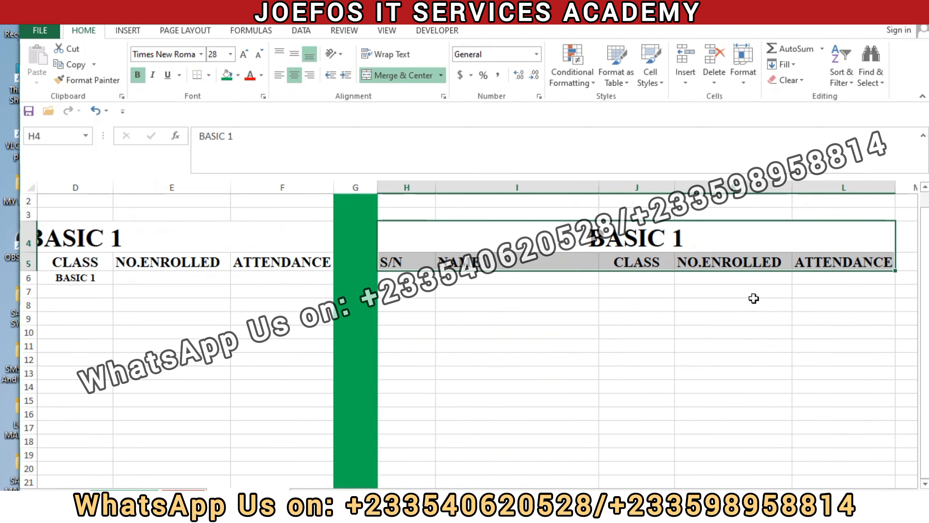
Step: Change the title of the copied table in H4 to BASIC 2
double_click(691, 238)
key(BackSpace)
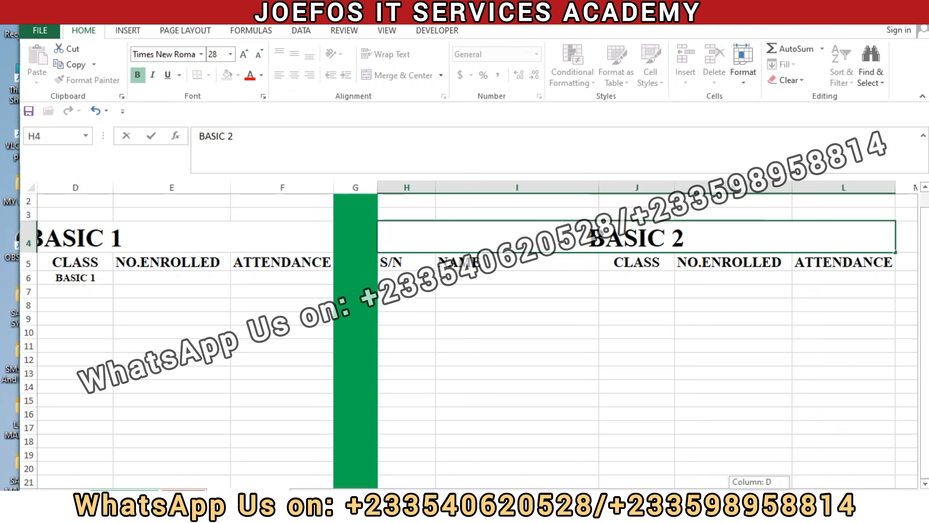
click(561, 294)
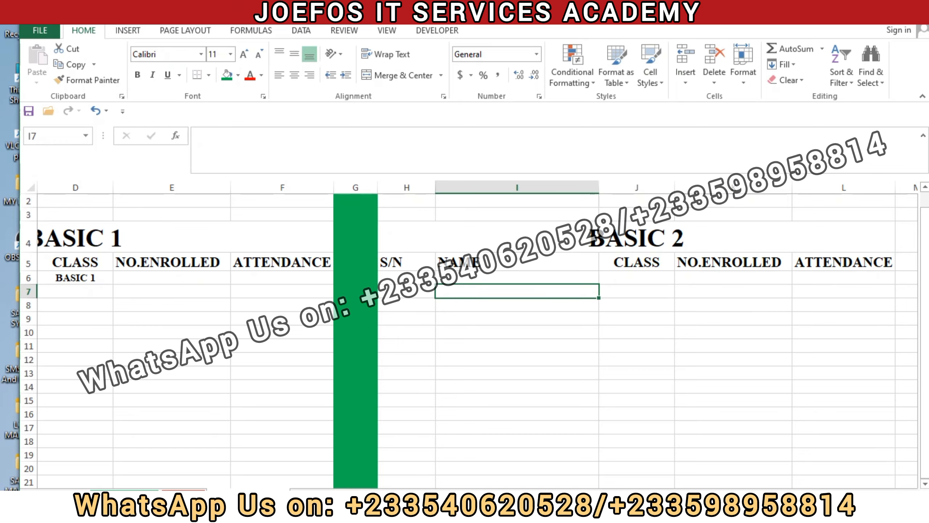
Step: Fill the whole of column M, beside the BASIC 2 table, with the same green
scroll(477, 335, right, 4)
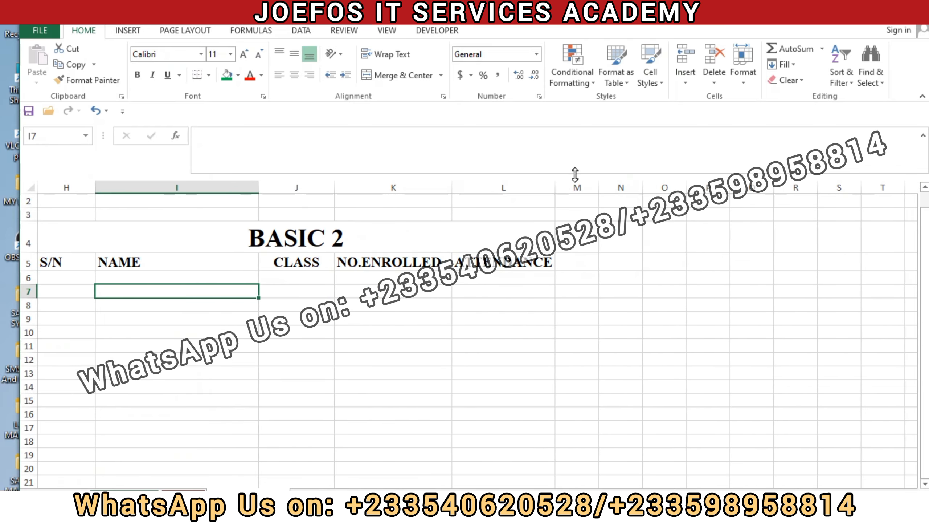
click(575, 185)
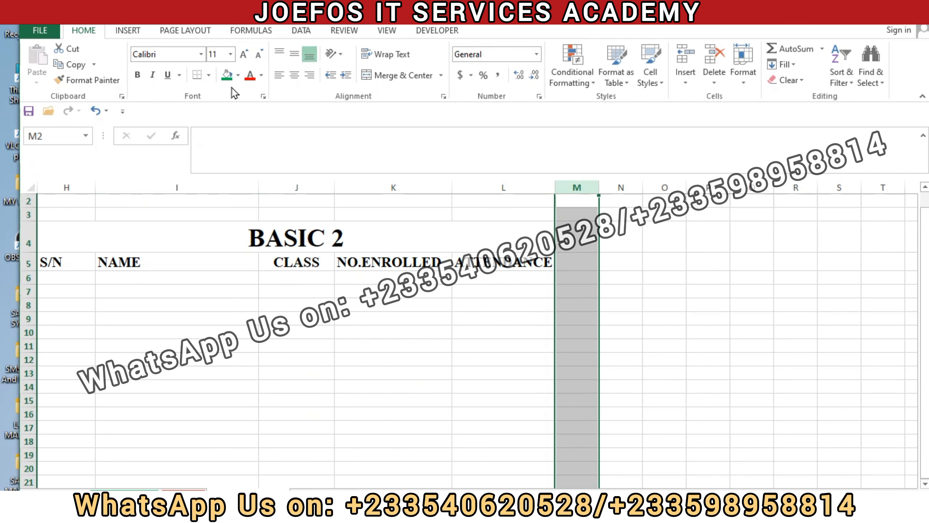
click(226, 76)
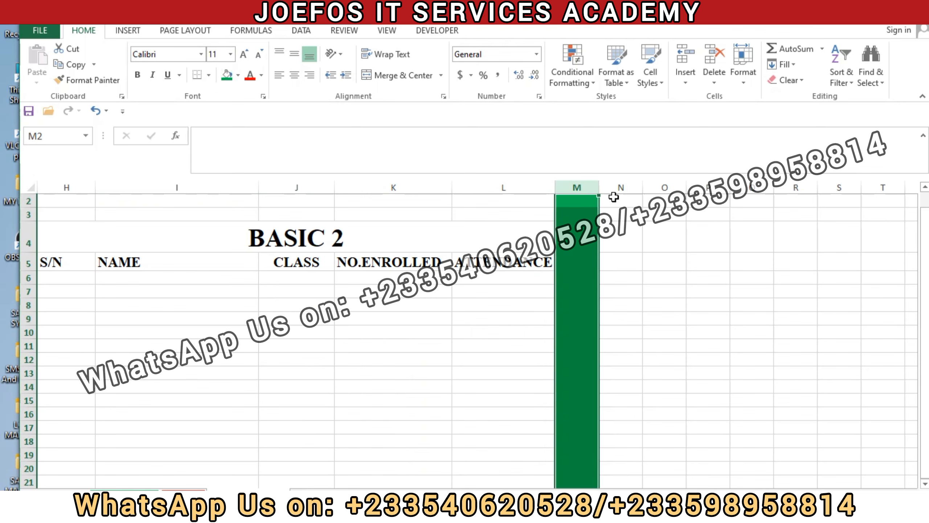
click(627, 265)
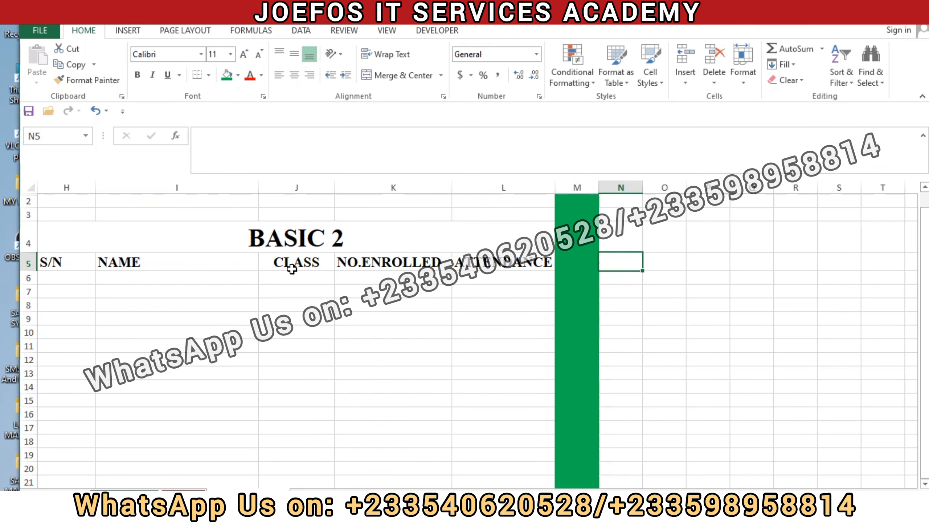
Step: Copy the BASIC 2 title and column headings in H4:L5 to N4, keeping the source column widths
drag(58, 227, 297, 270)
key(ctrl+c)
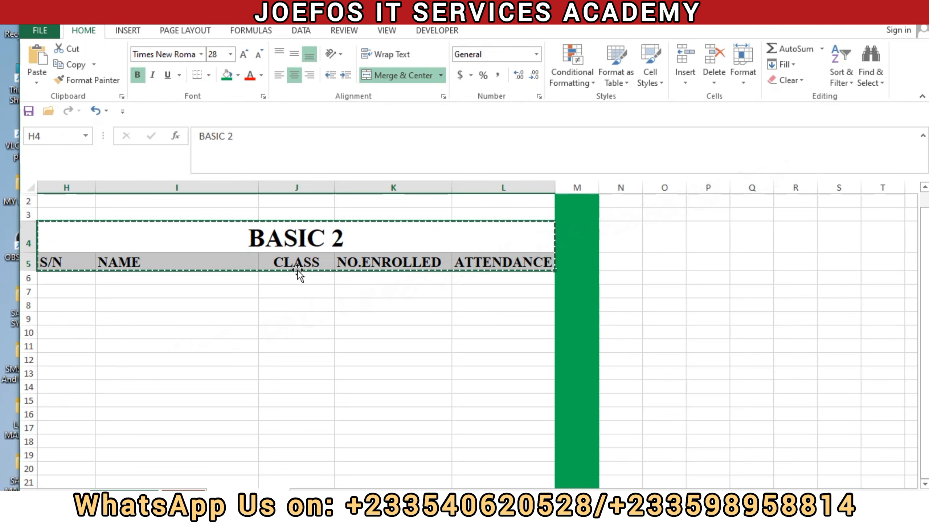
click(632, 238)
key(ctrl+v)
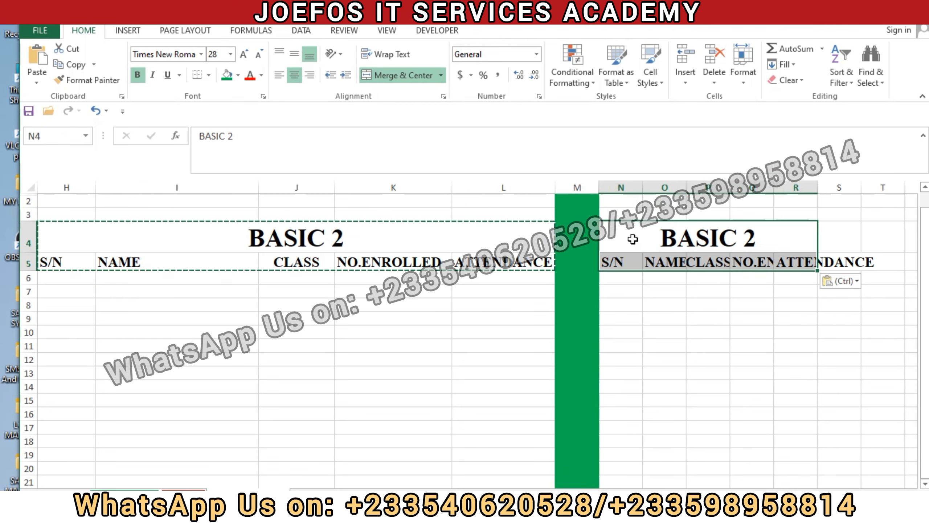
click(856, 282)
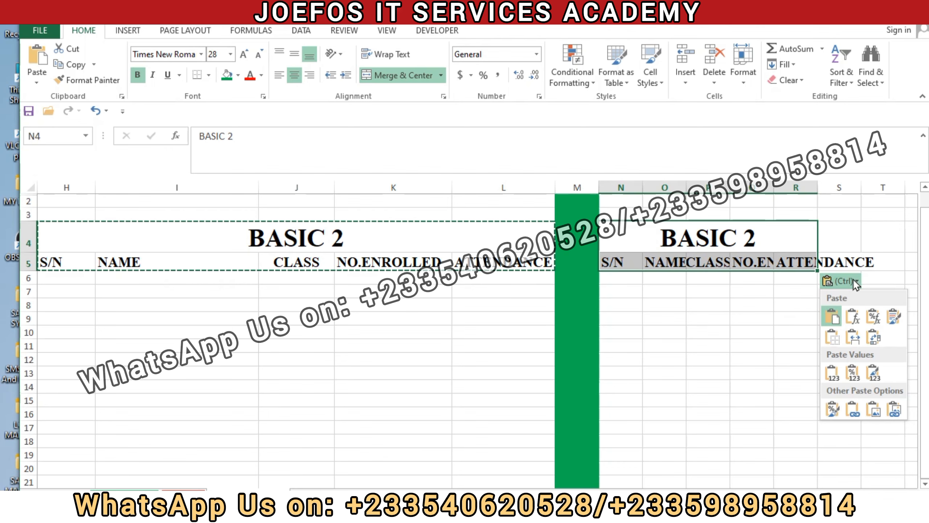
click(851, 335)
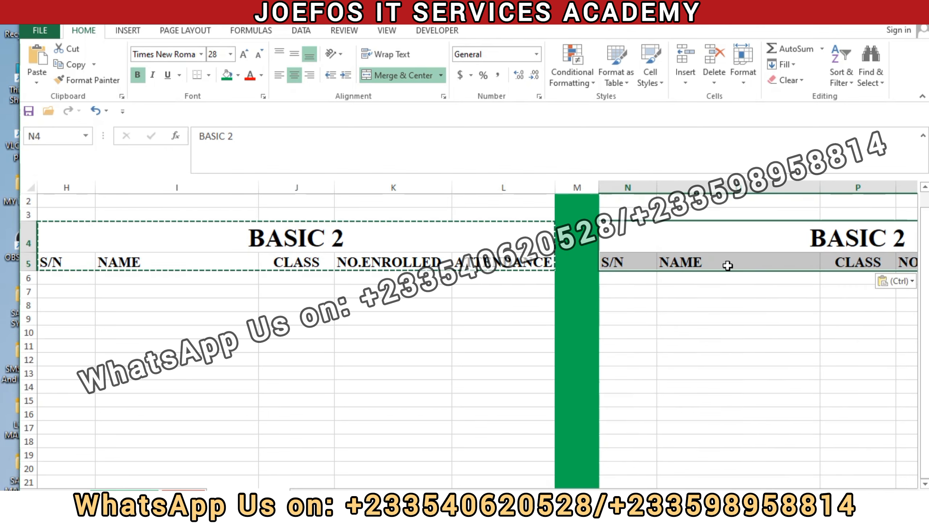
Step: Change the title of the copied table in N4 to BASIC 3
key(Escape)
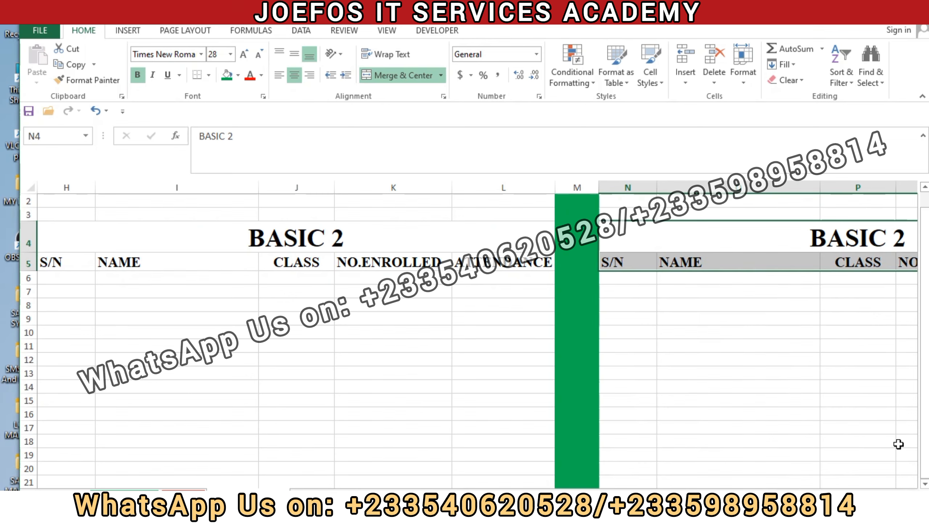
scroll(476, 329, right, 4)
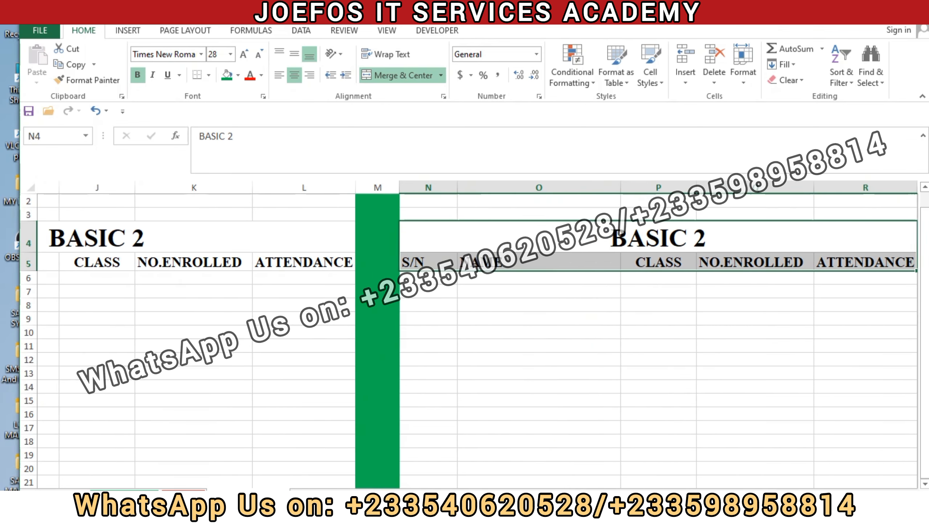
double_click(501, 234)
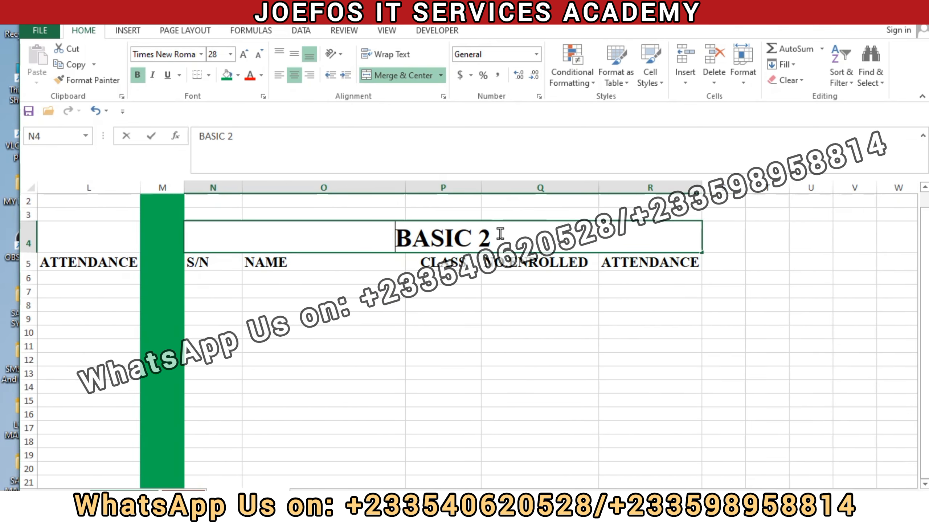
key(BackSpace)
text(3)
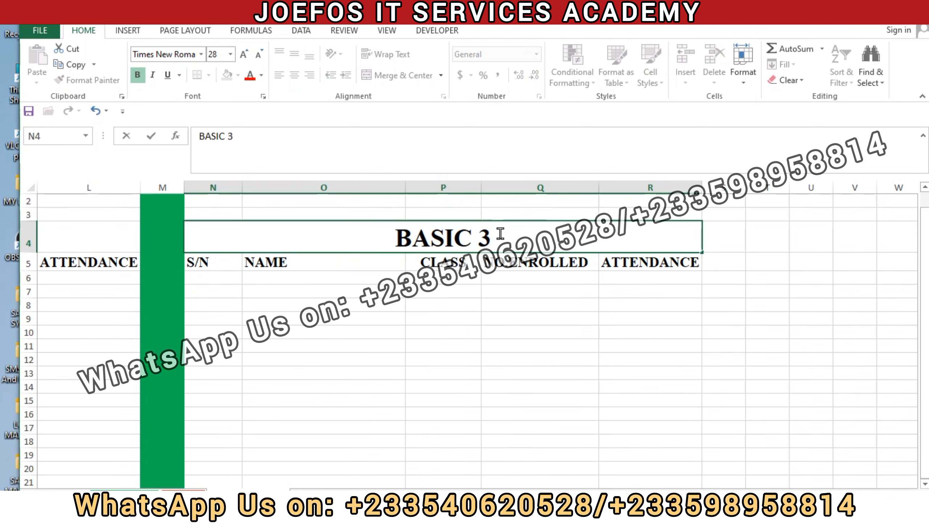
key(ctrl+Return)
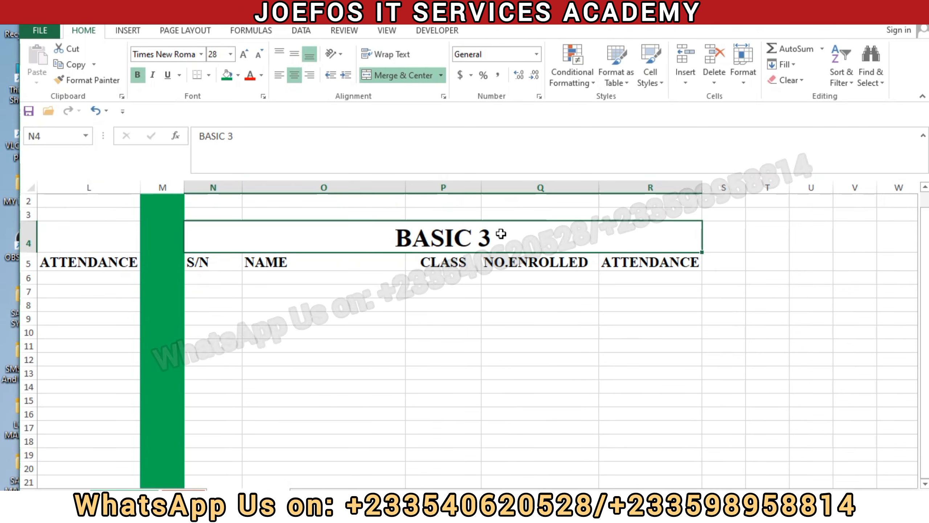
click(563, 290)
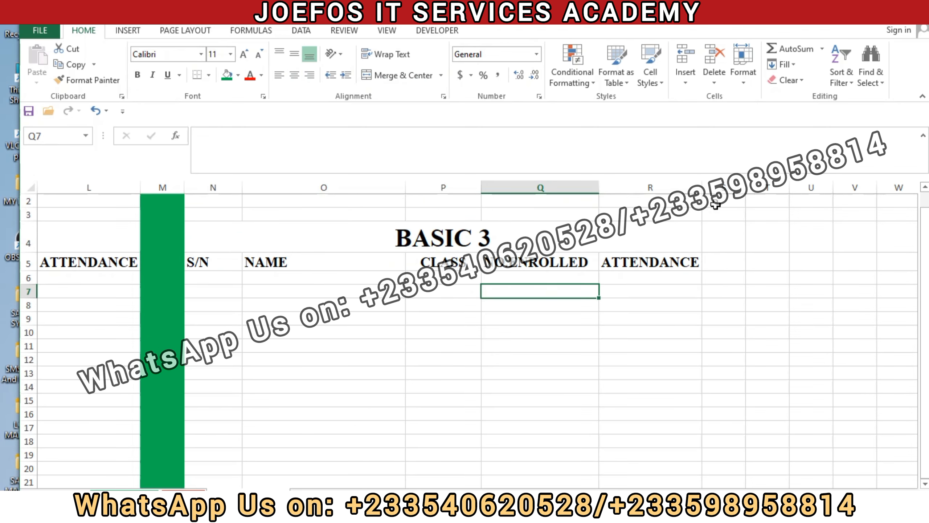
Step: Fill the whole of column S, beside the BASIC 3 table, with the same green
click(718, 185)
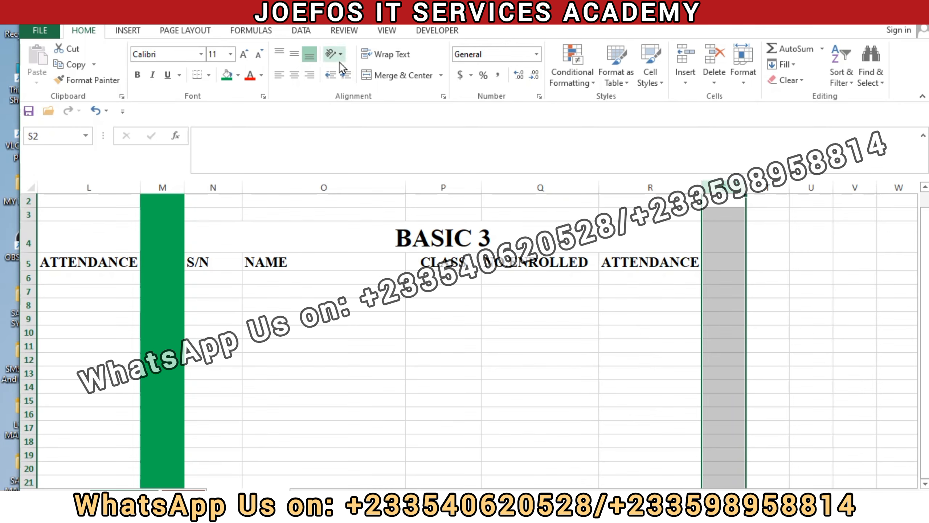
click(227, 74)
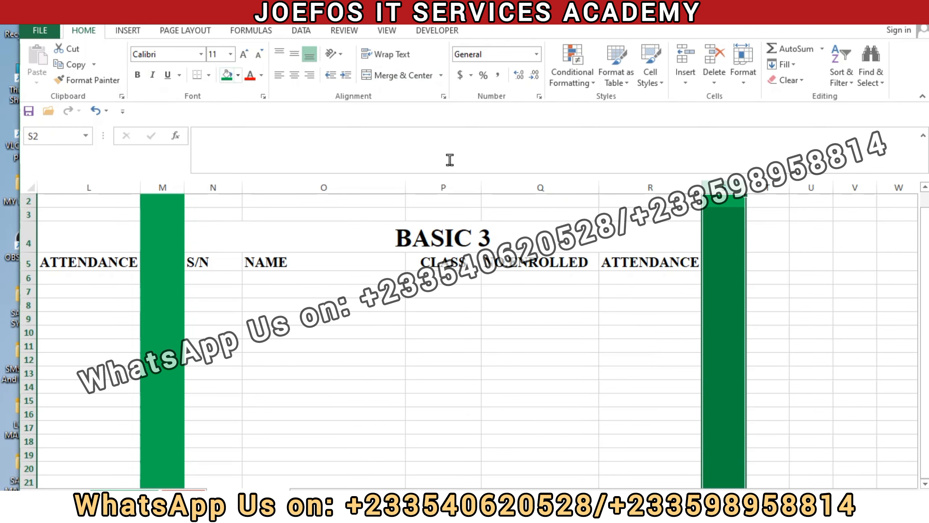
click(814, 266)
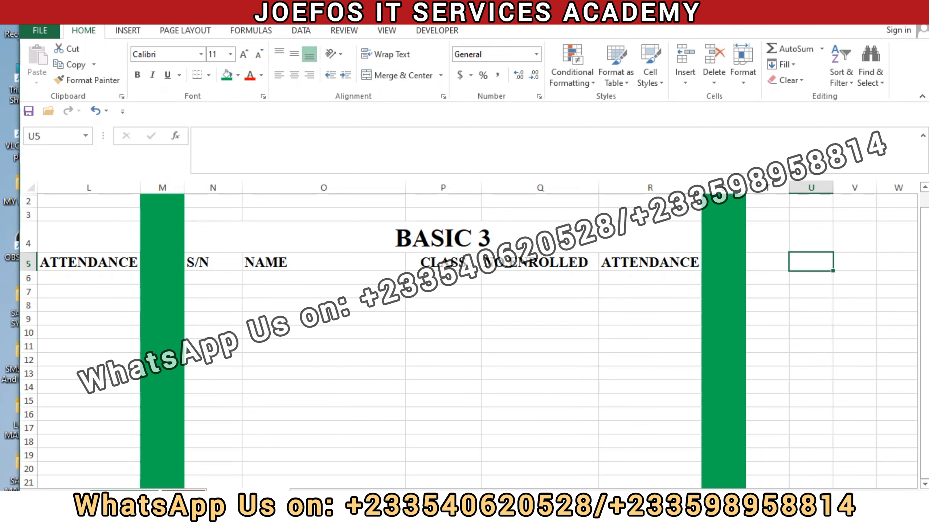
Step: Copy the BASIC 3 title and column headings in N4:R5 to T4, keeping the source column widths
scroll(476, 330, right, 3)
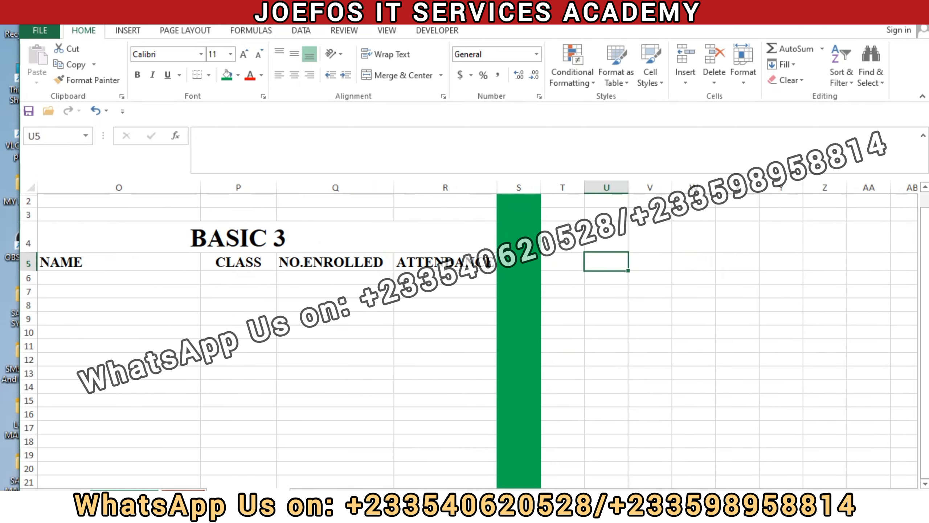
scroll(316, 253, left, 4)
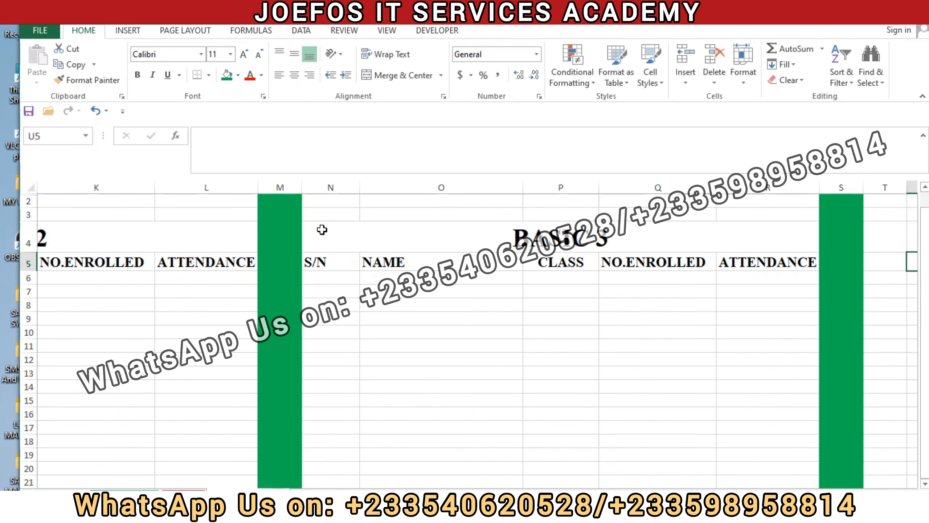
drag(322, 229, 594, 259)
key(ctrl+c)
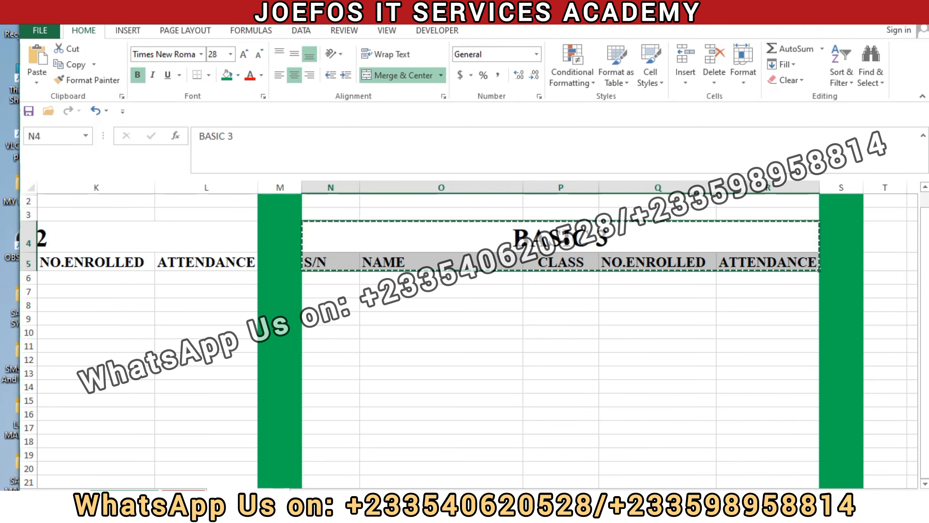
scroll(474, 334, right, 3)
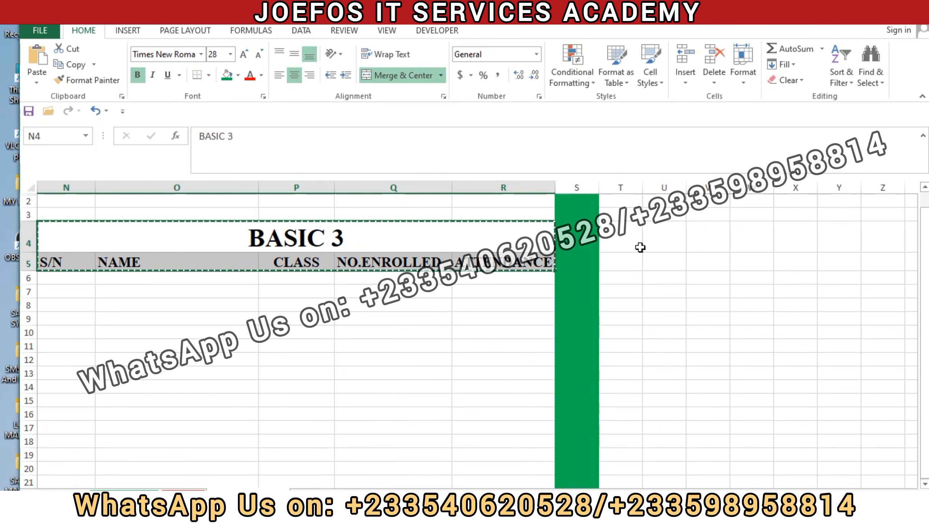
click(619, 223)
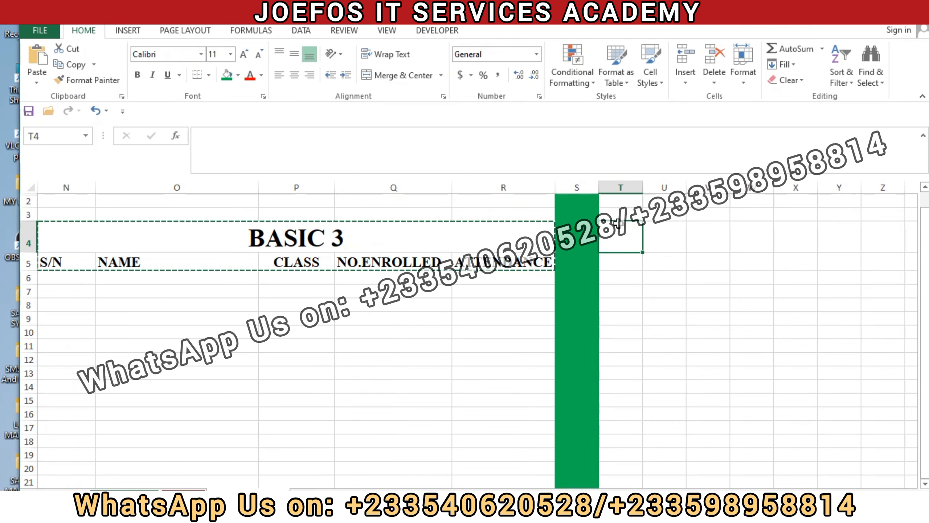
key(ctrl+v)
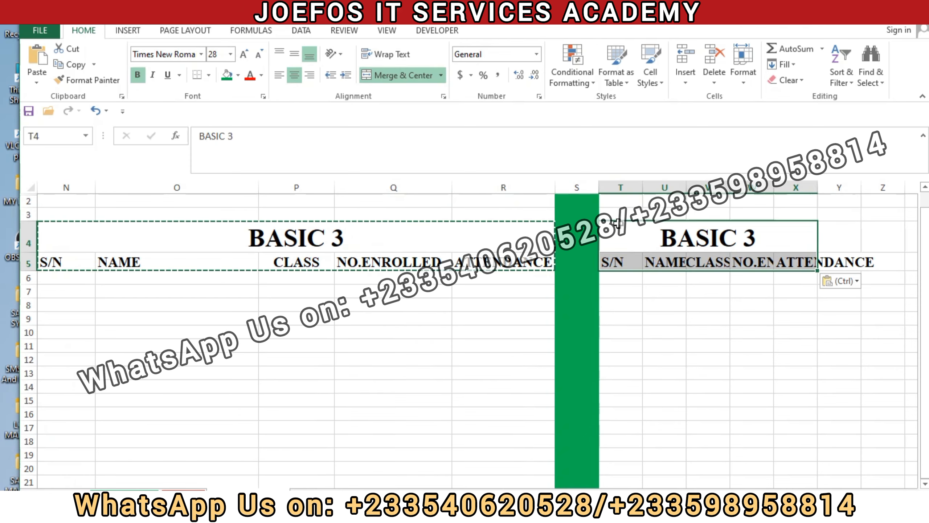
click(857, 286)
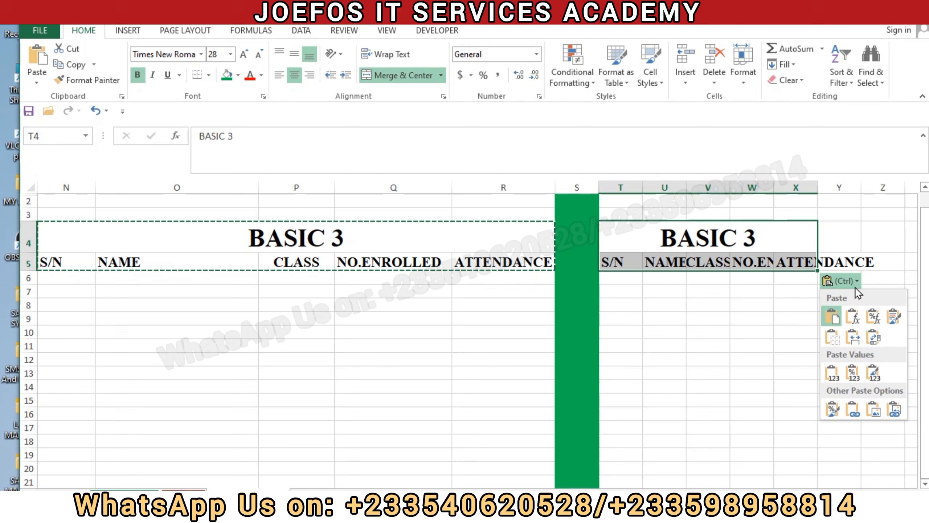
click(851, 335)
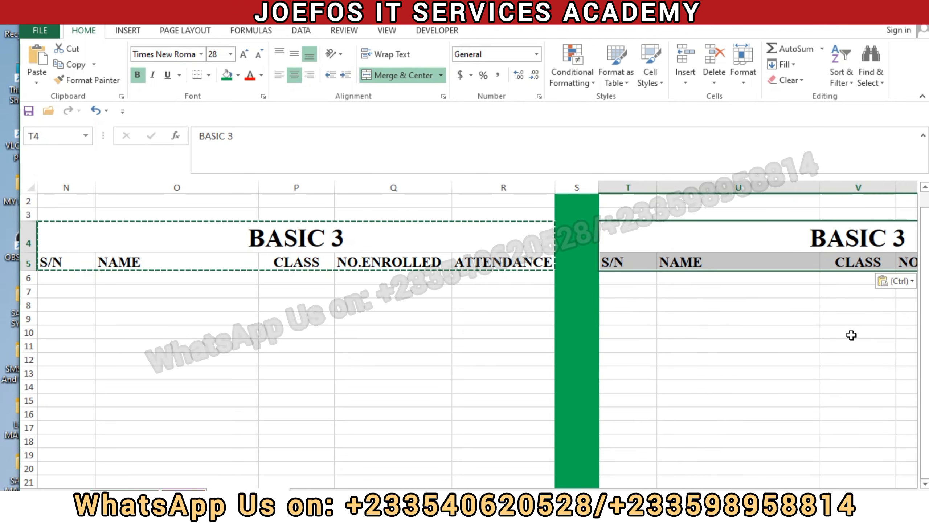
key(Escape)
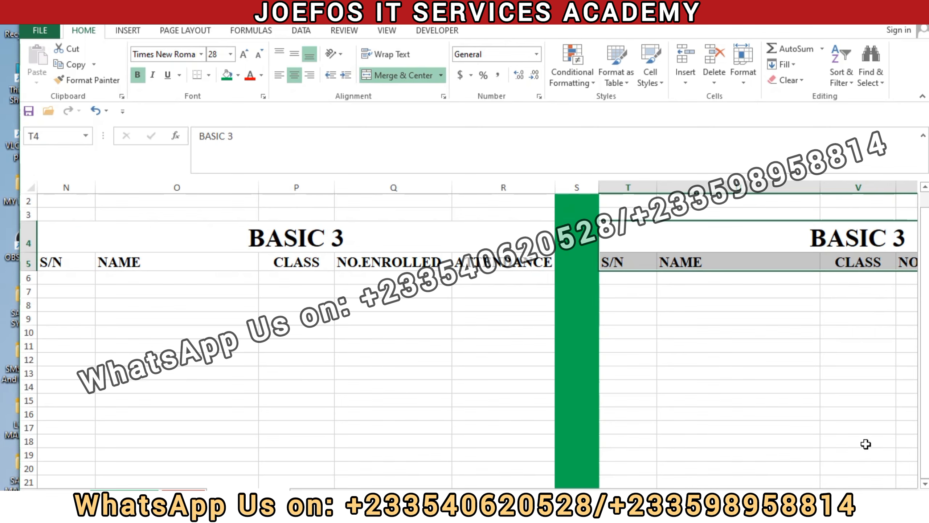
Step: Change the title of the copied table in T4 to BASIC 4
drag(677, 495, 725, 496)
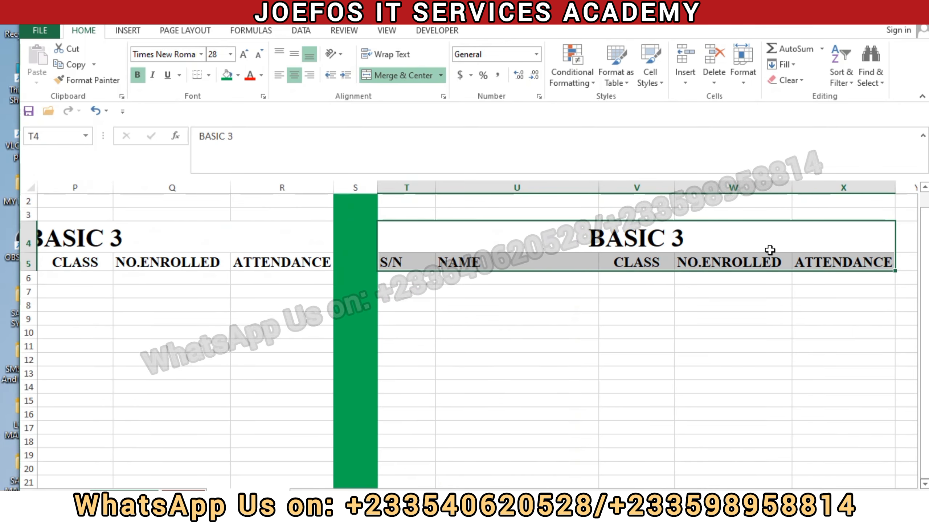
click(694, 233)
double_click(694, 233)
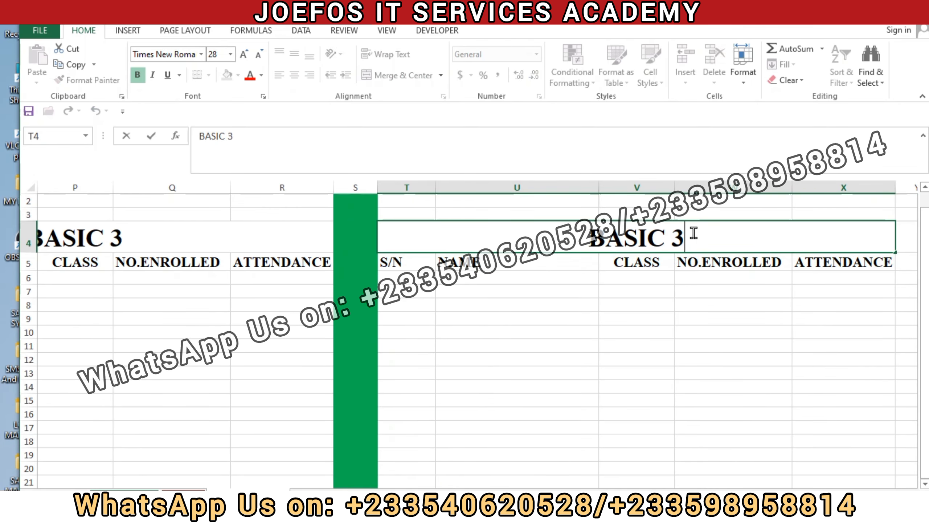
text(4)
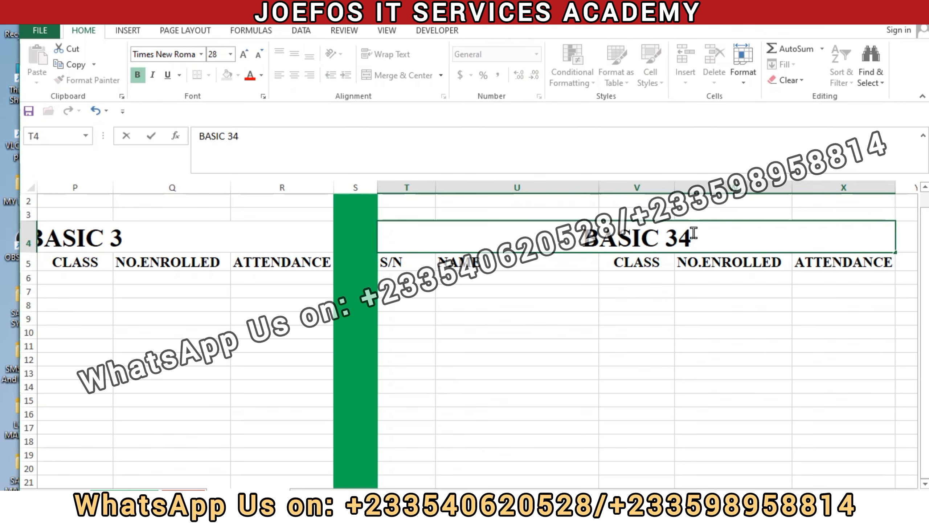
key(BackSpace)
key(BackSpace)
text(4)
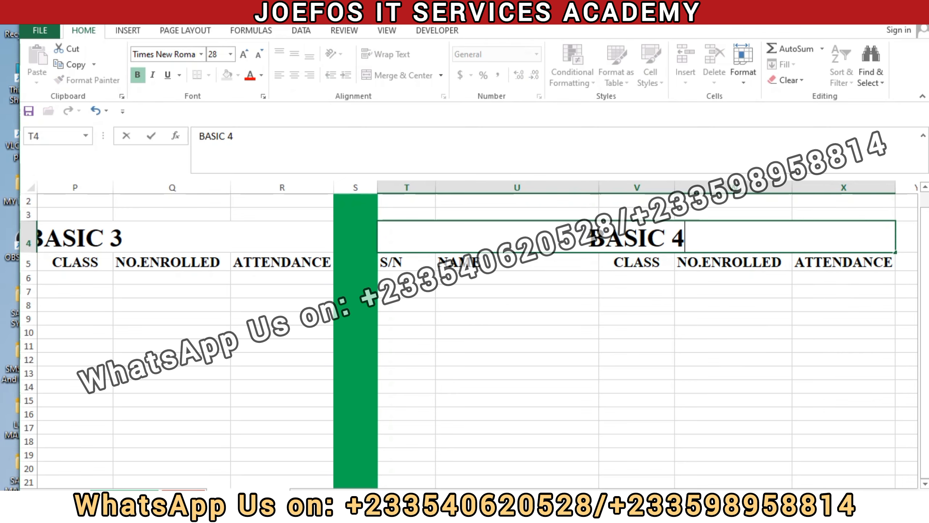
Step: Fill the whole of column Y, beside the BASIC 4 table, with the same green
scroll(538, 389, right, 3)
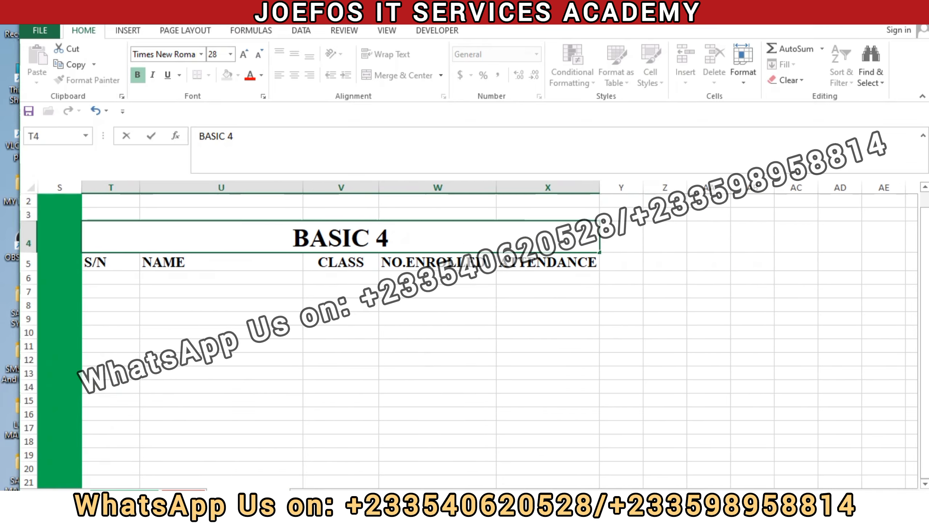
drag(621, 201, 590, 447)
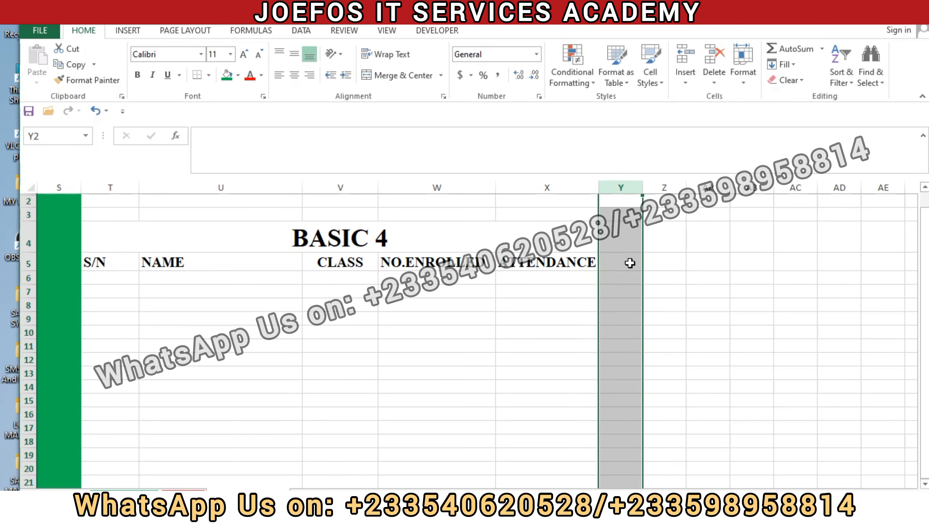
click(227, 75)
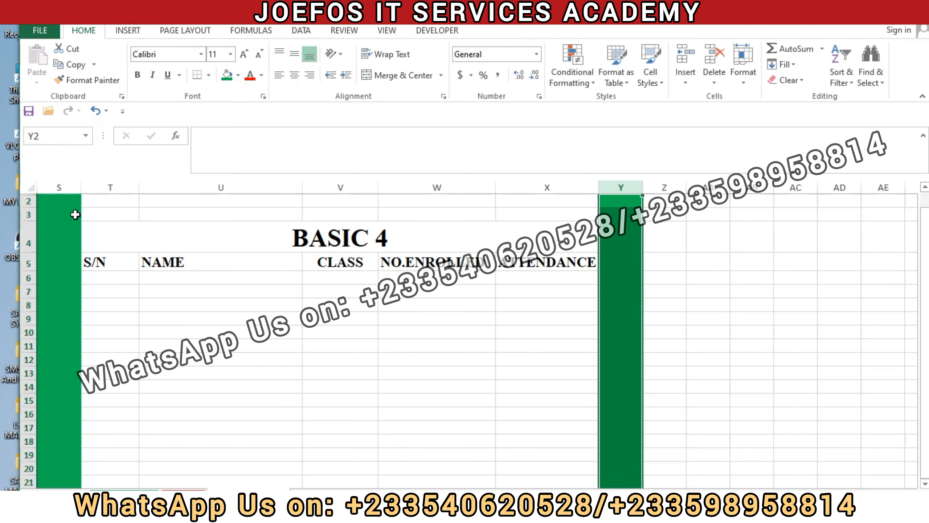
Step: Copy the BASIC 4 title and column headings in T4:X5 to Z4, keeping the source column widths
drag(98, 228, 394, 261)
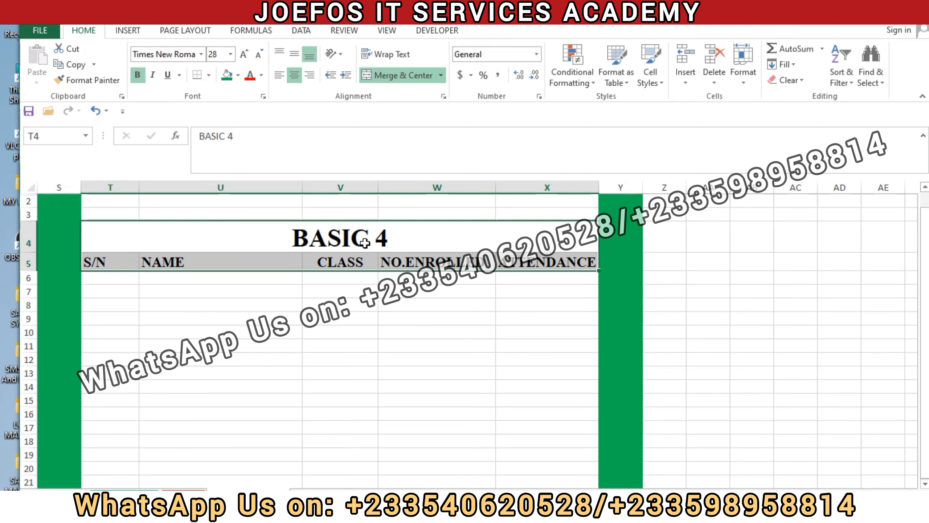
key(ctrl+c)
click(663, 239)
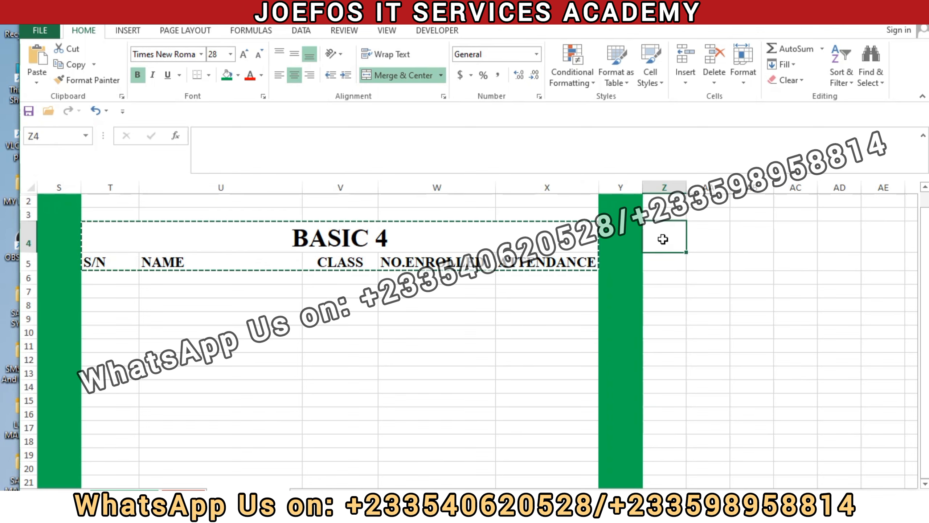
key(ctrl+v)
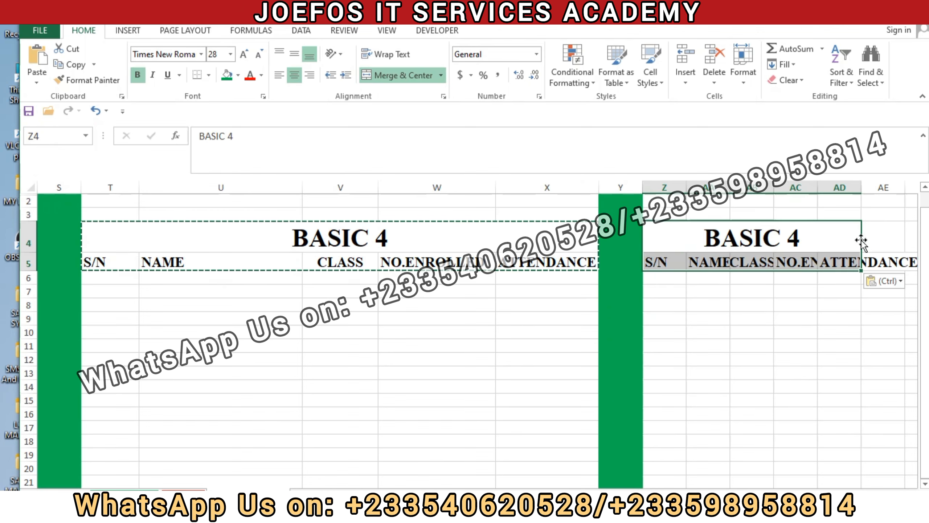
click(886, 281)
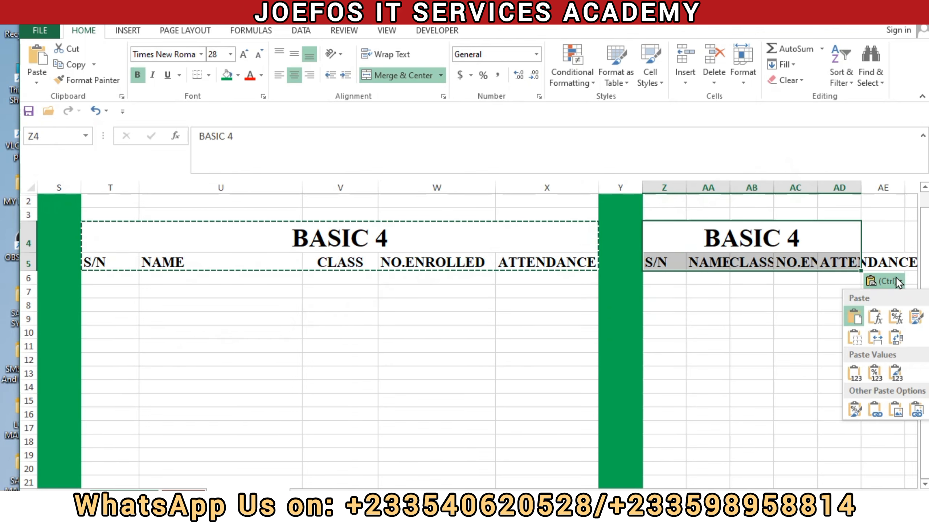
click(881, 334)
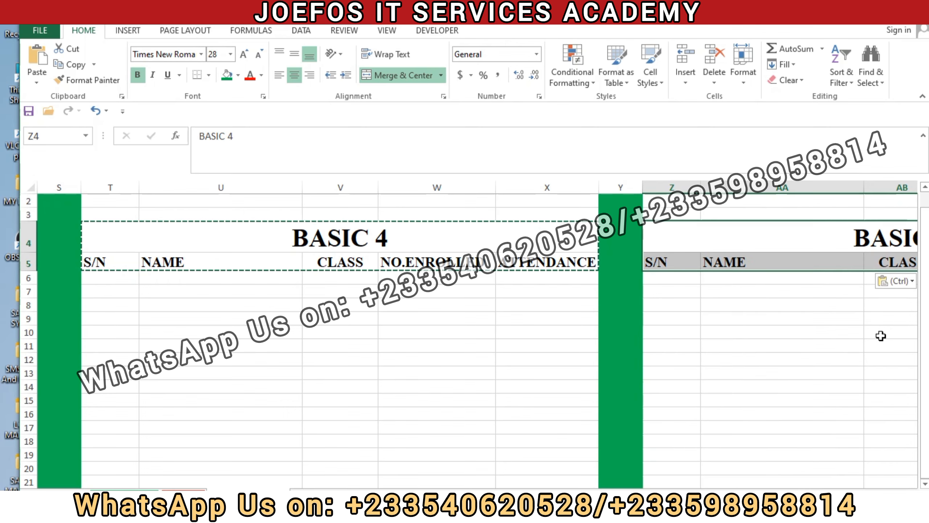
key(Escape)
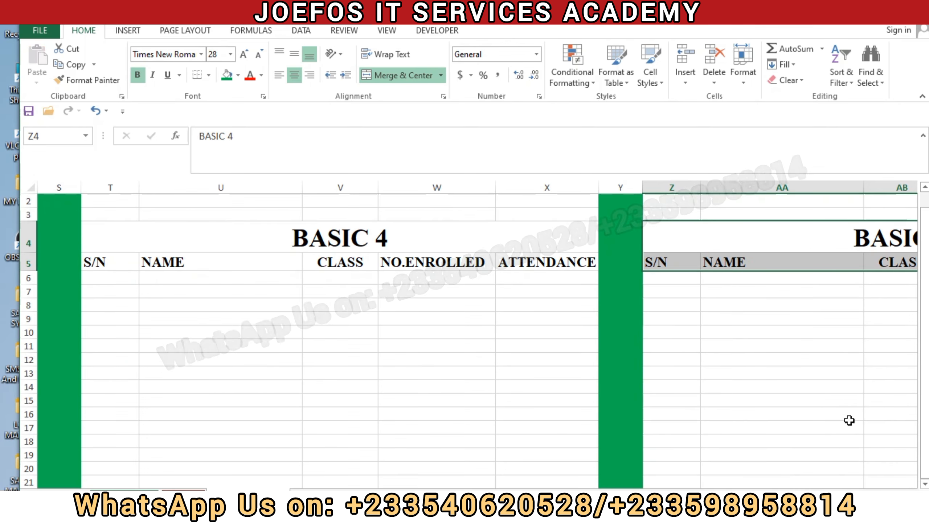
Step: Change the title of the copied table in Z4 to BASIC 5
scroll(439, 240, right, 6)
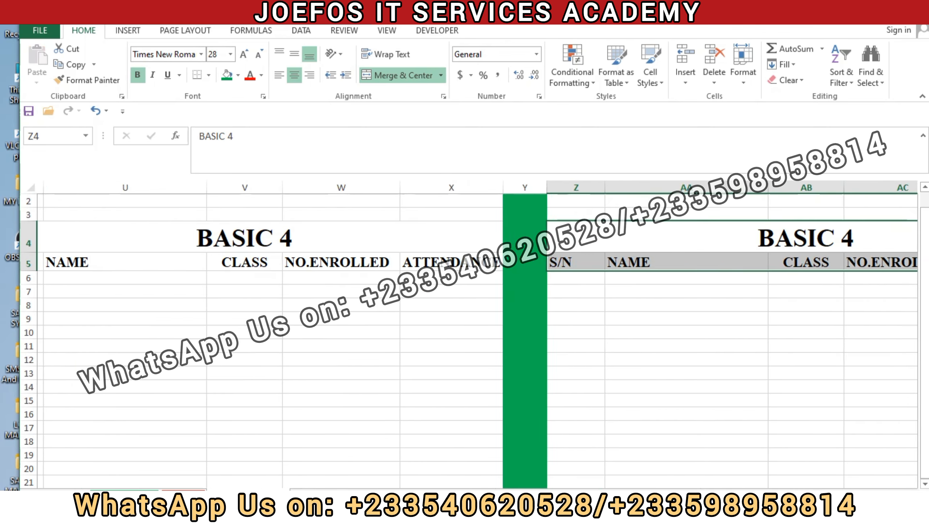
double_click(414, 235)
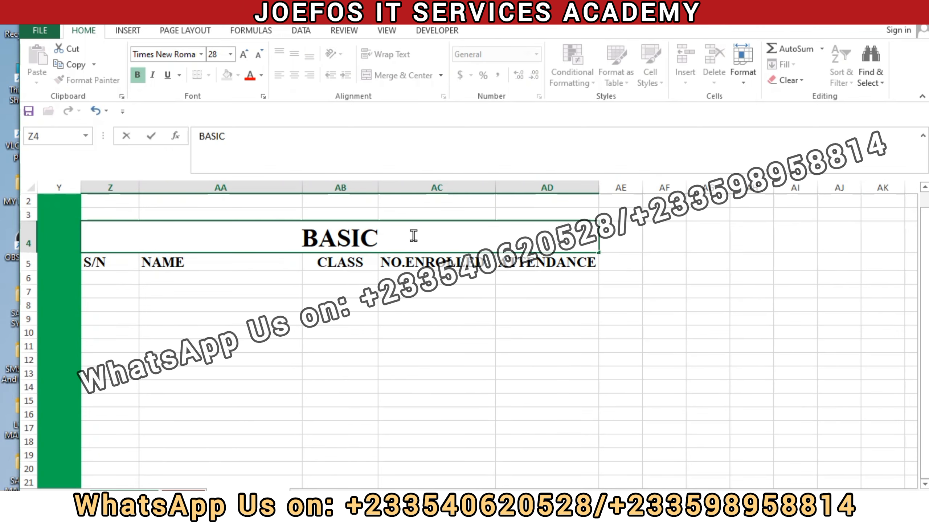
click(494, 313)
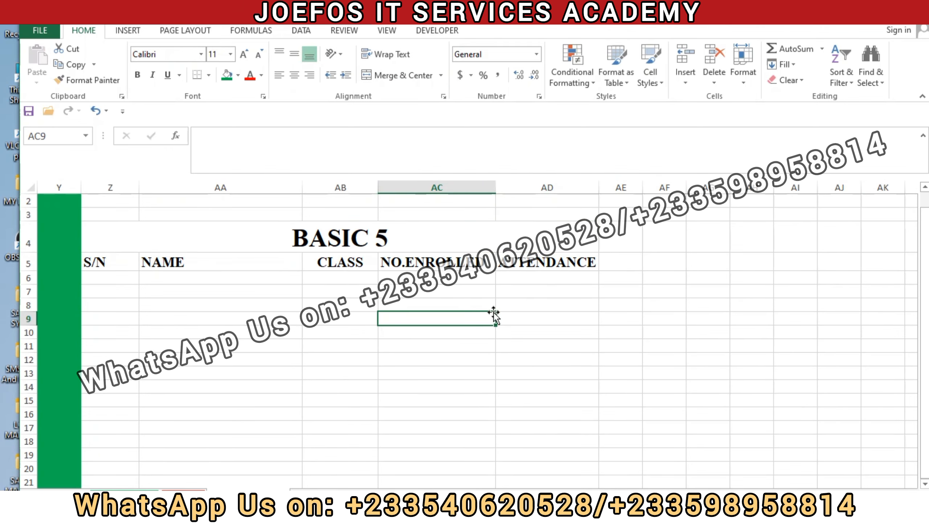
Step: Fill the whole of column AE, beside the BASIC 5 table, with the same green
click(616, 186)
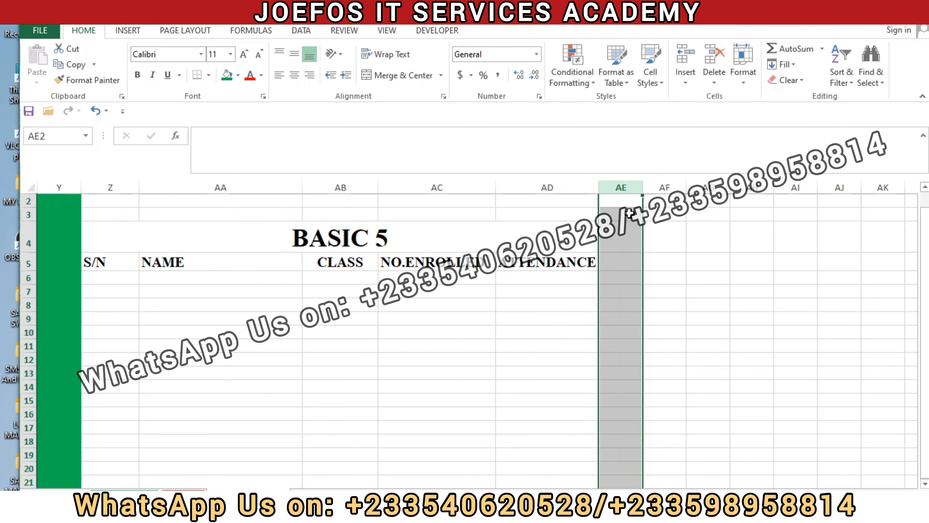
click(231, 77)
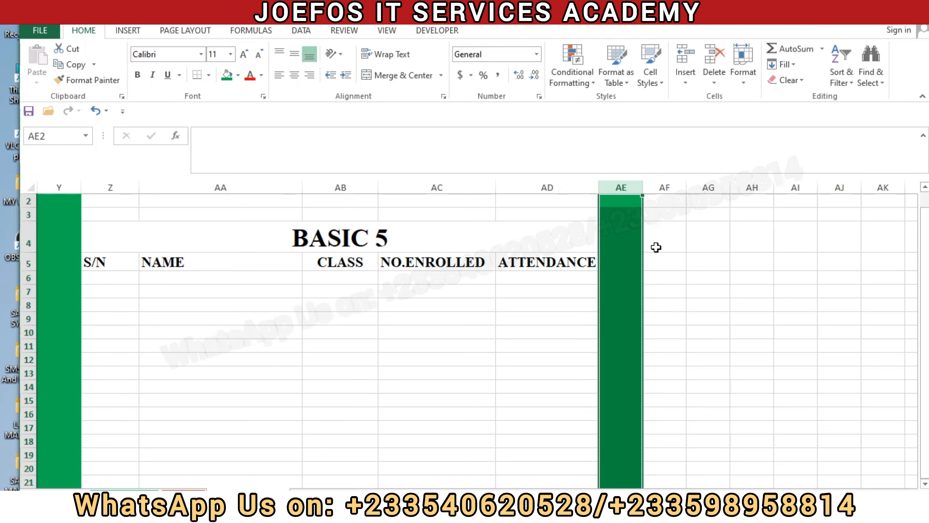
click(673, 266)
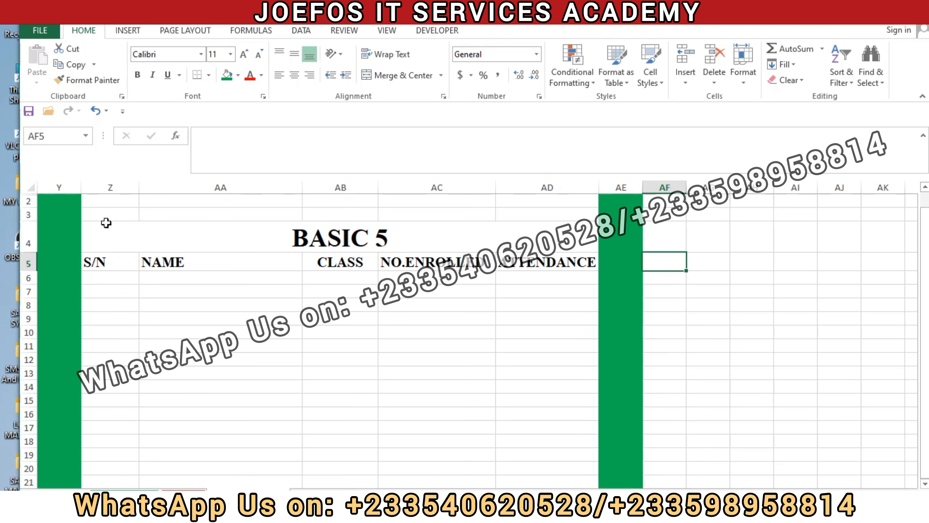
Step: Copy the BASIC 5 title and column headings in Z4:AD5 to AF4, keeping the source column widths
drag(91, 233, 347, 262)
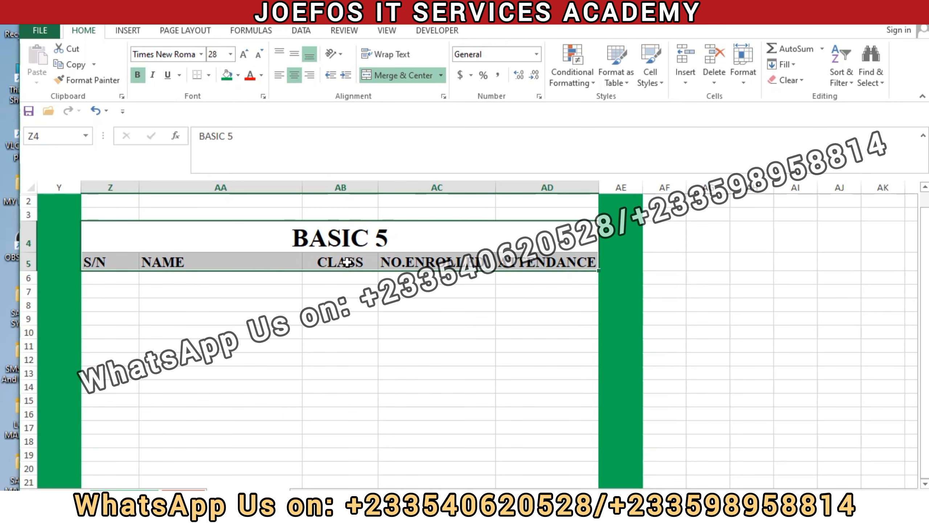
key(ctrl+c)
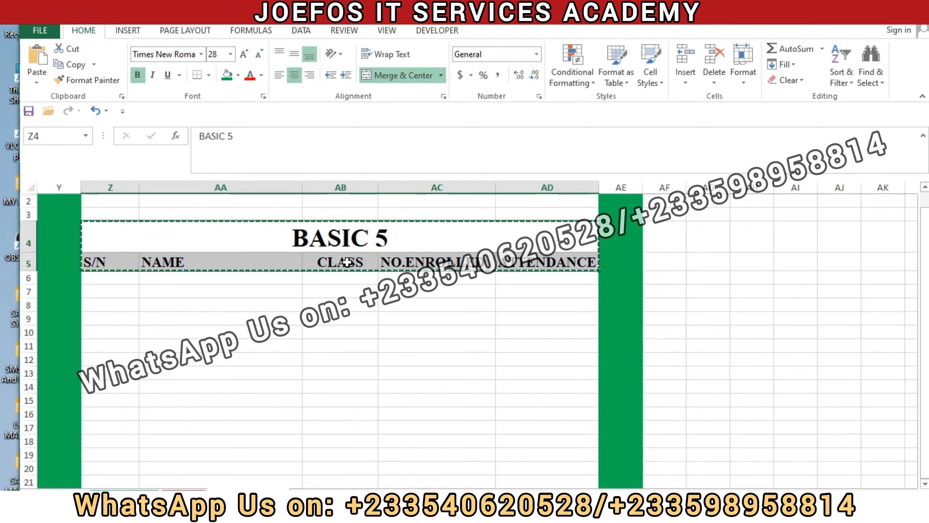
click(662, 242)
key(ctrl+v)
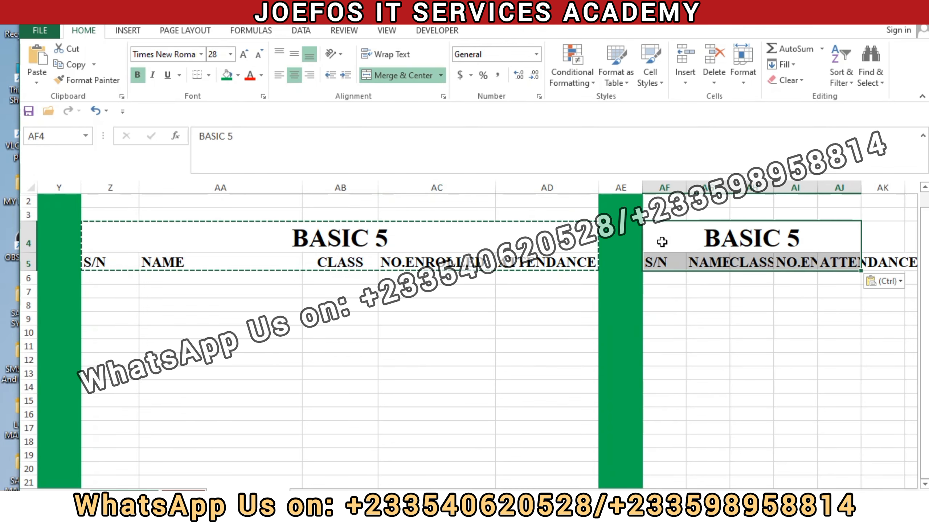
click(885, 281)
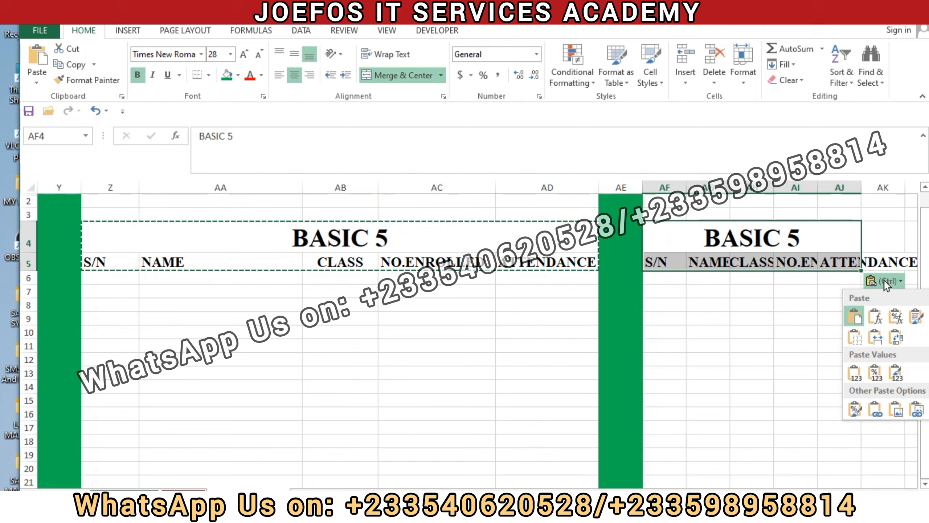
click(880, 336)
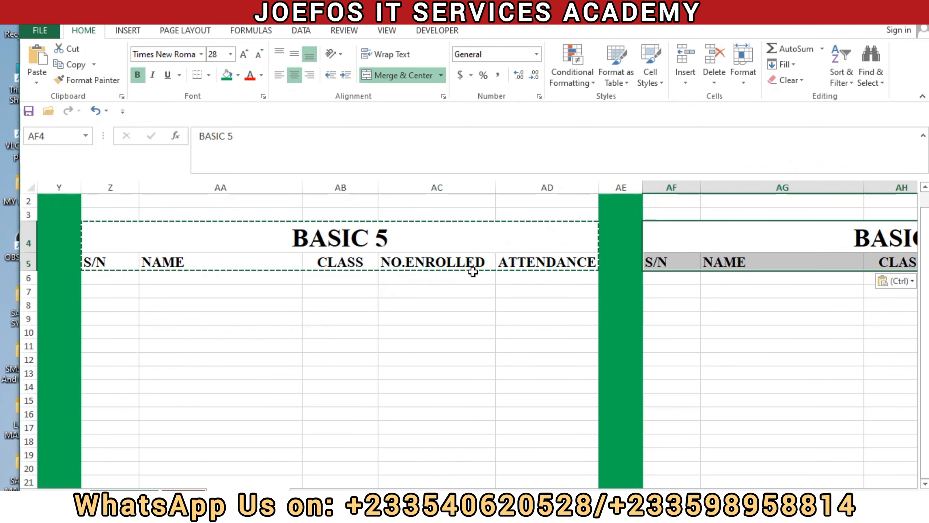
key(Escape)
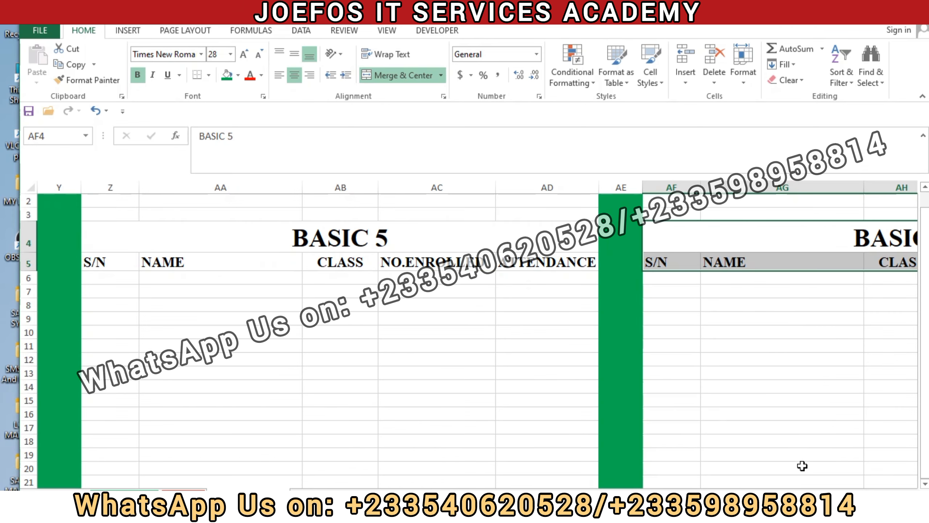
Step: Change the title of the copied table in AF4 to BASIC 6
scroll(745, 276, right, 3)
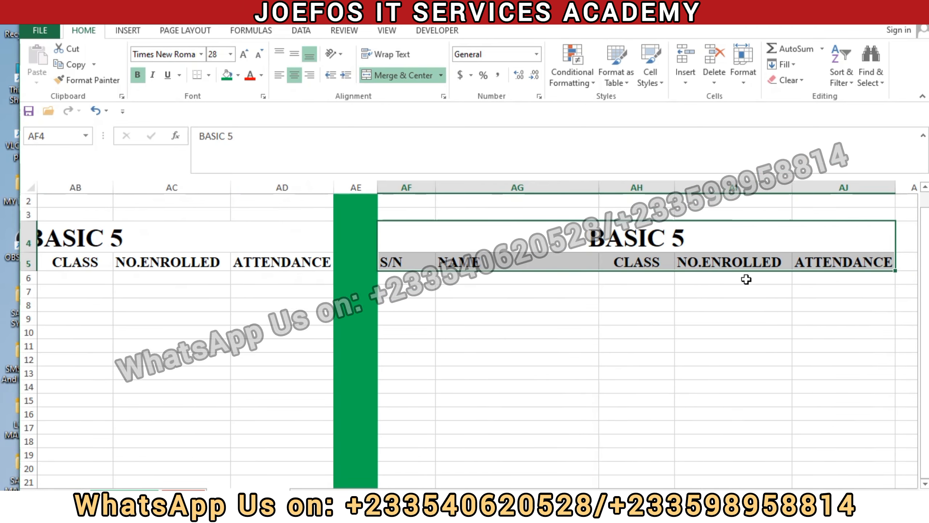
double_click(710, 245)
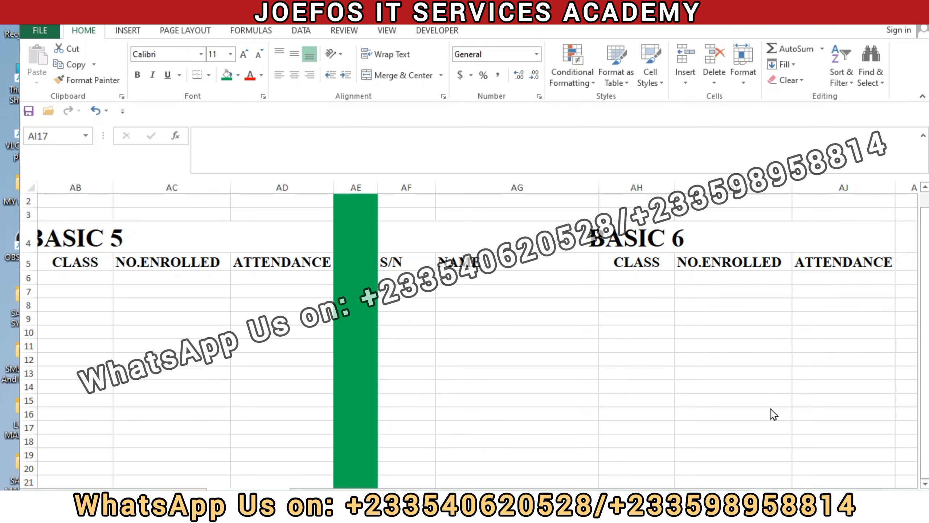
click(511, 392)
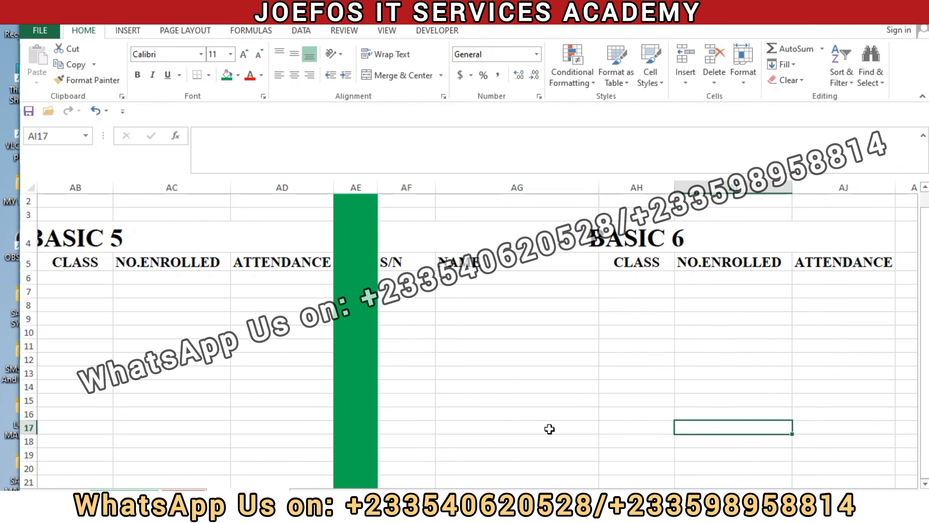
Step: Copy the class entry in D6 to J6 under the BASIC 2 table's CLASS heading and change it to BASIC 2
drag(815, 494, 590, 443)
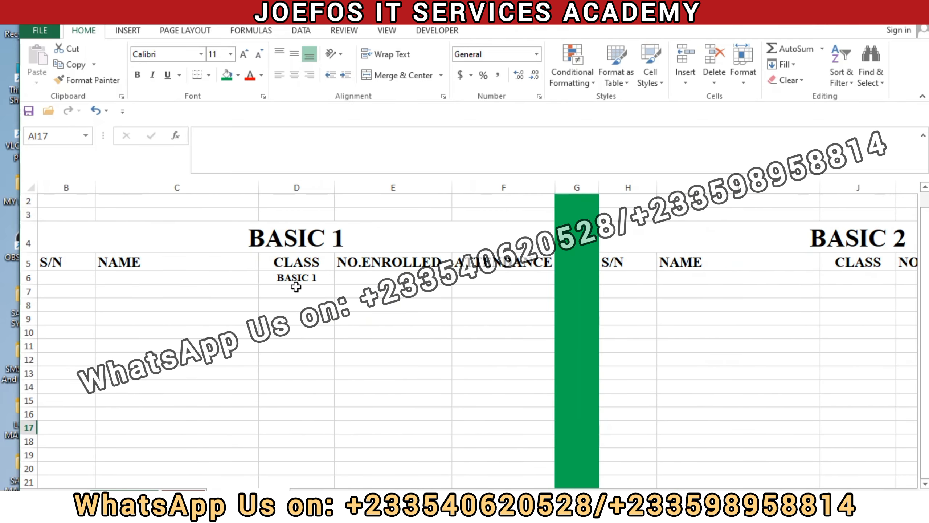
click(314, 276)
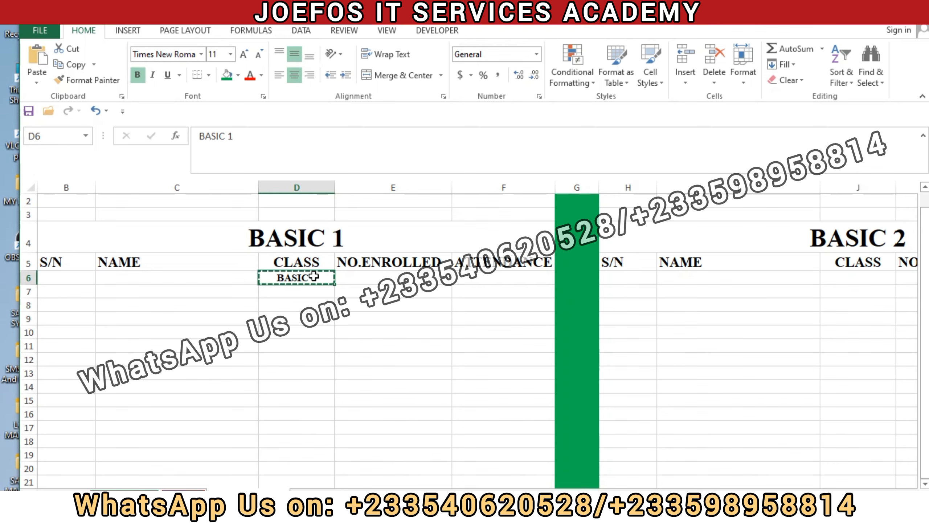
click(851, 278)
key(ctrl+v)
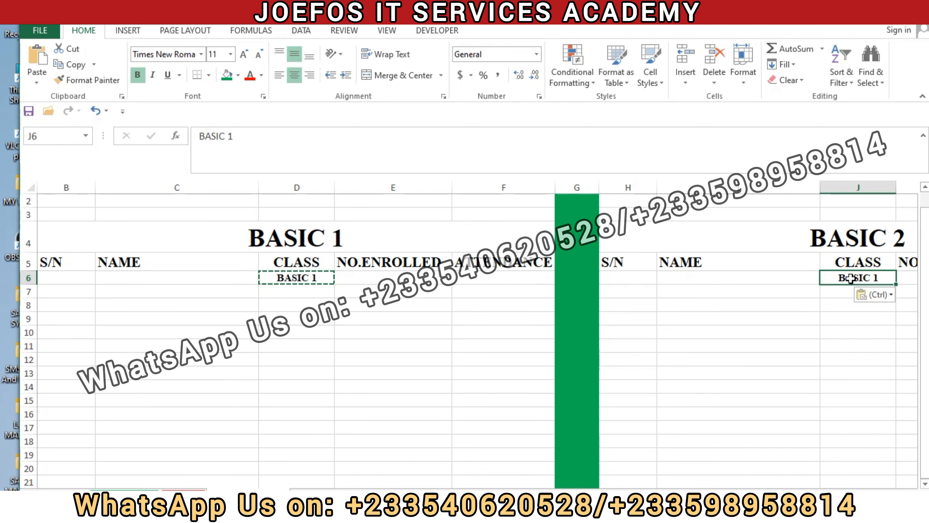
double_click(883, 277)
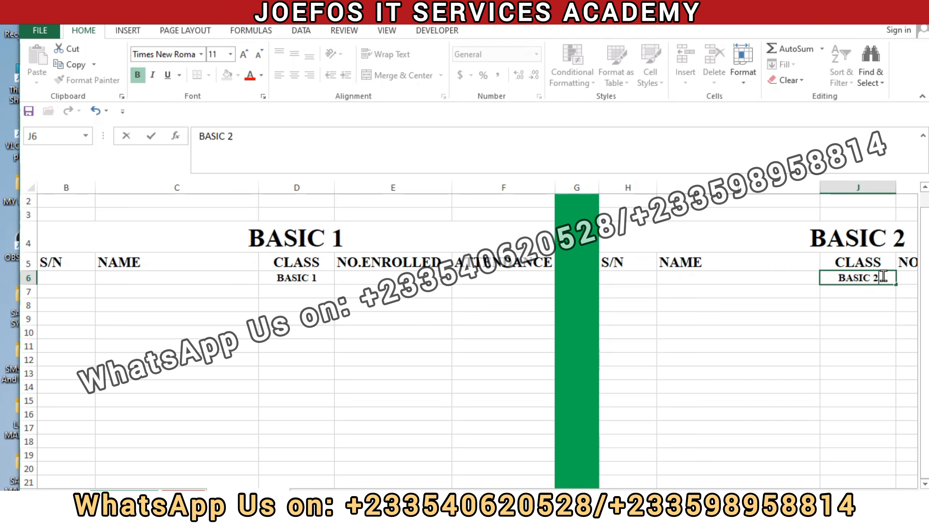
drag(659, 495, 681, 495)
drag(667, 494, 685, 493)
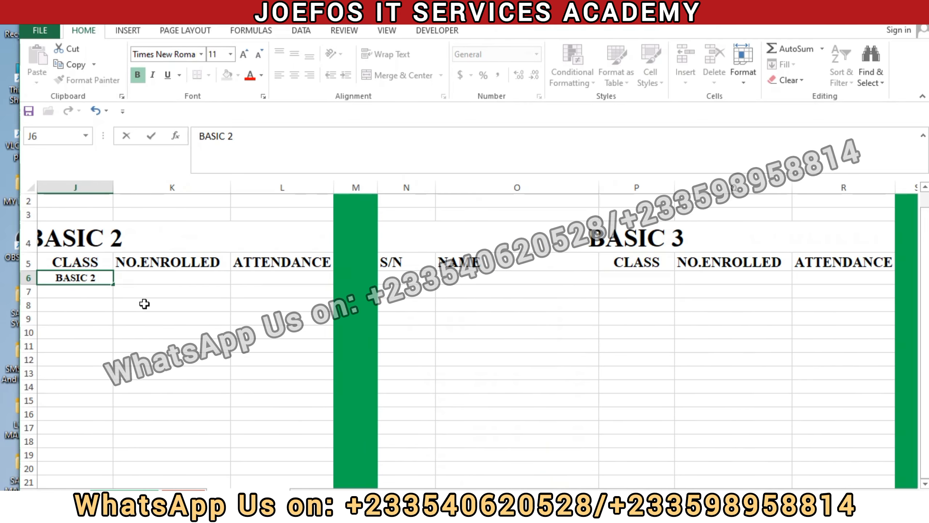
click(162, 291)
Step: Copy the class entry in J6 to P6 in the BASIC 3 table and change it to BASIC 3
click(89, 278)
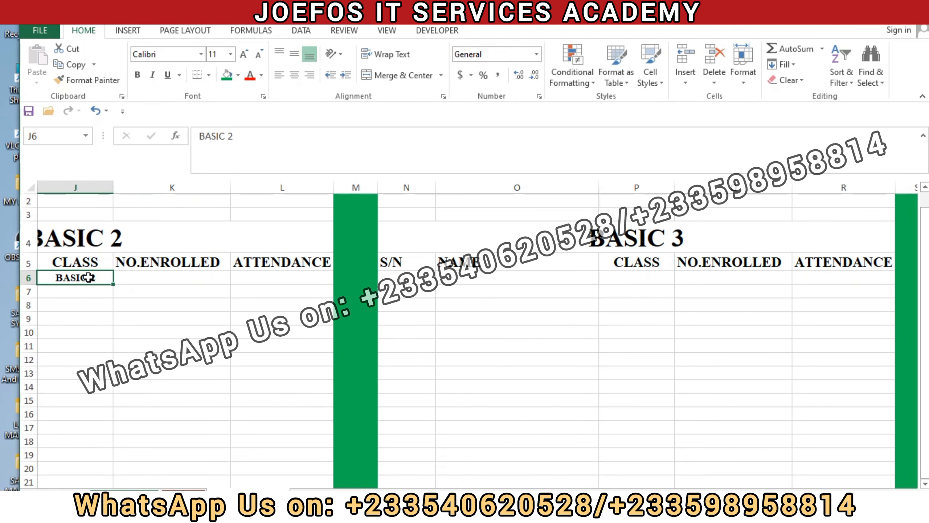
key(ctrl+c)
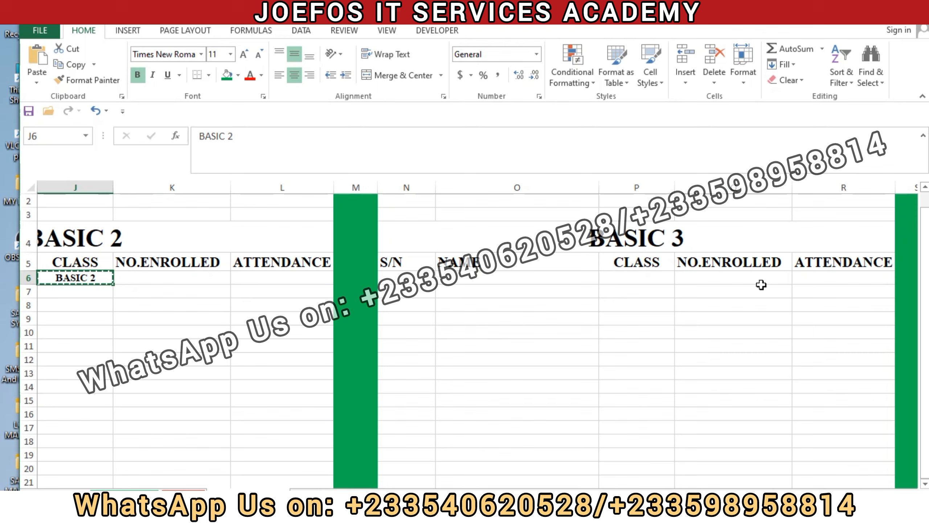
click(630, 275)
key(ctrl+v)
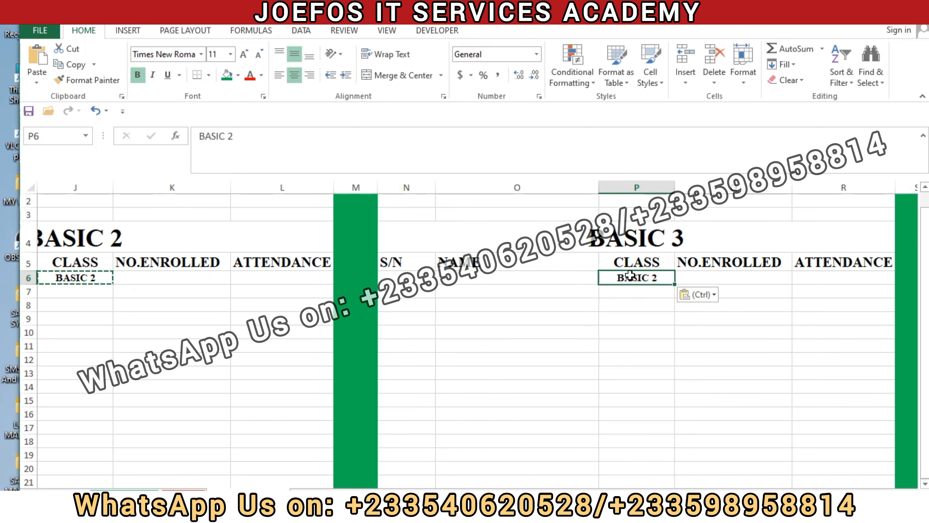
double_click(669, 275)
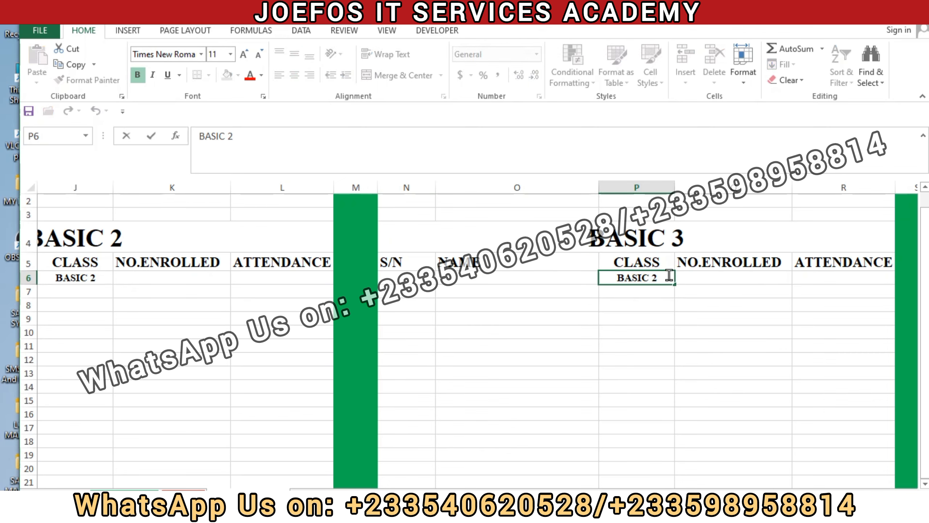
key(BackSpace)
text(3)
click(694, 278)
Step: Copy the class entry in P6 to V6 in the BASIC 4 table and change it to BASIC 4
click(645, 279)
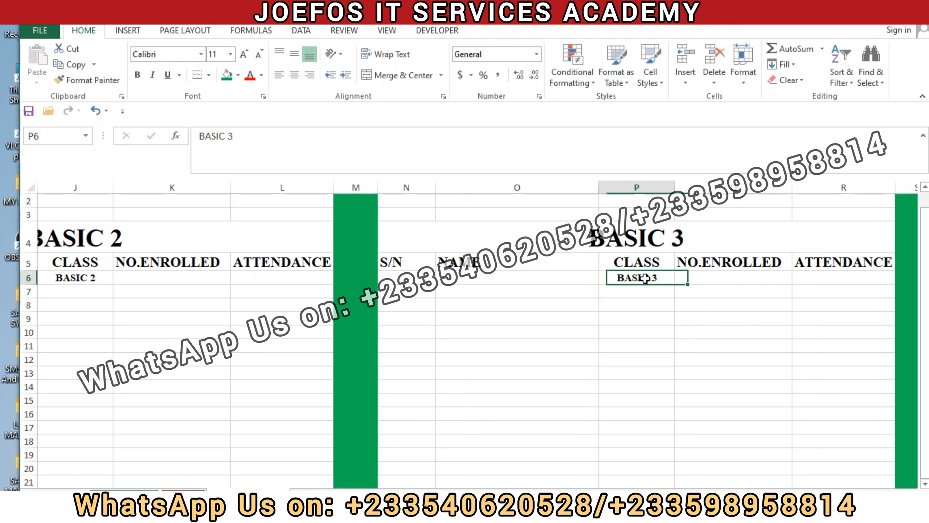
key(ctrl+c)
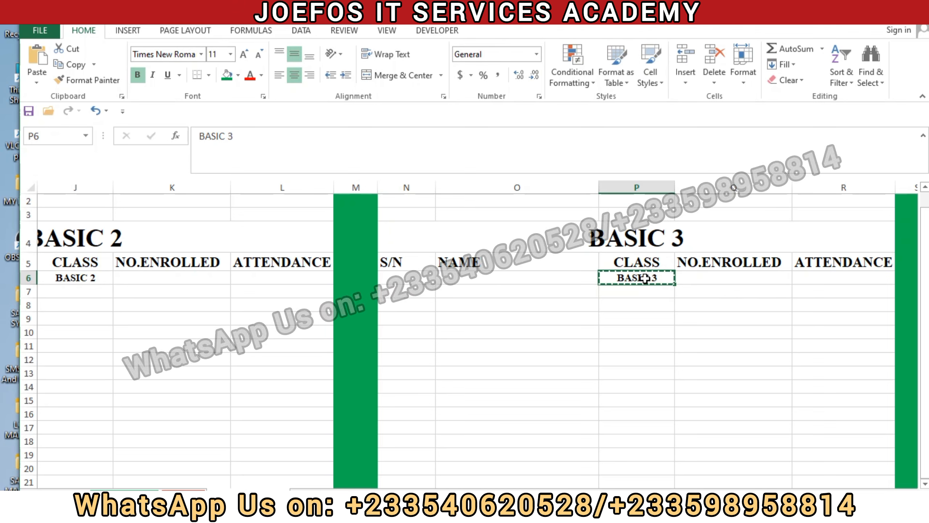
drag(736, 495, 800, 495)
click(554, 277)
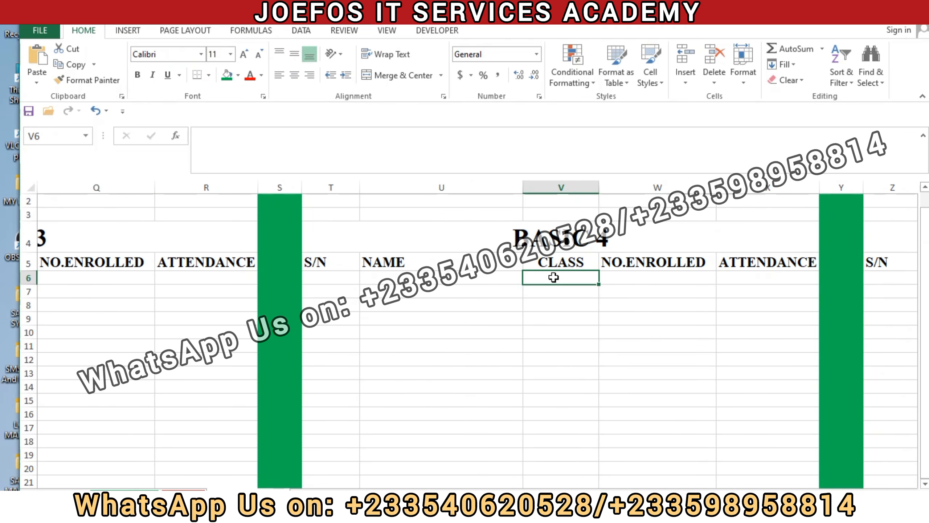
key(ctrl+v)
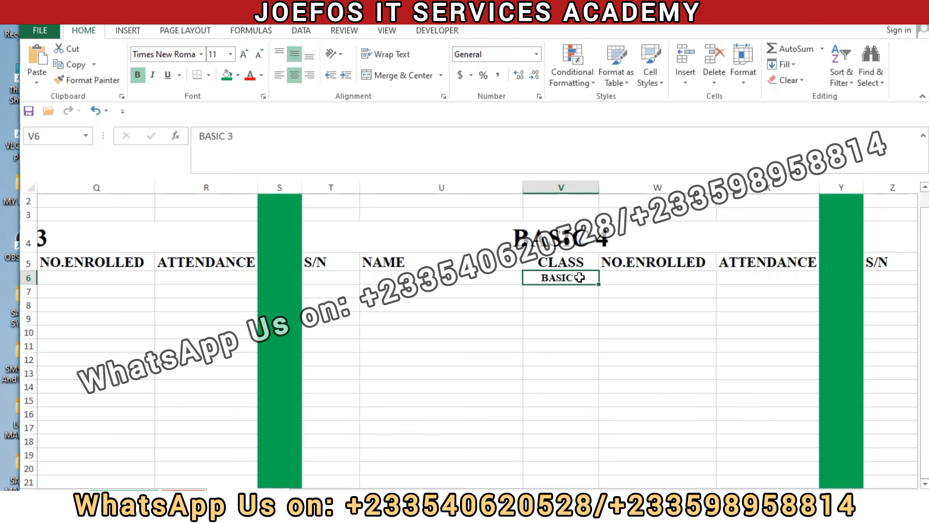
double_click(582, 277)
key(BackSpace)
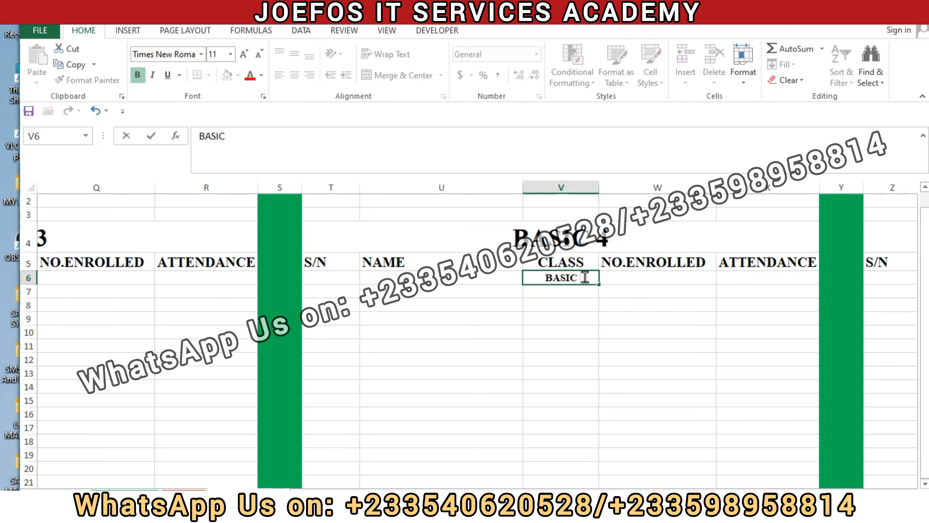
text(4)
click(624, 334)
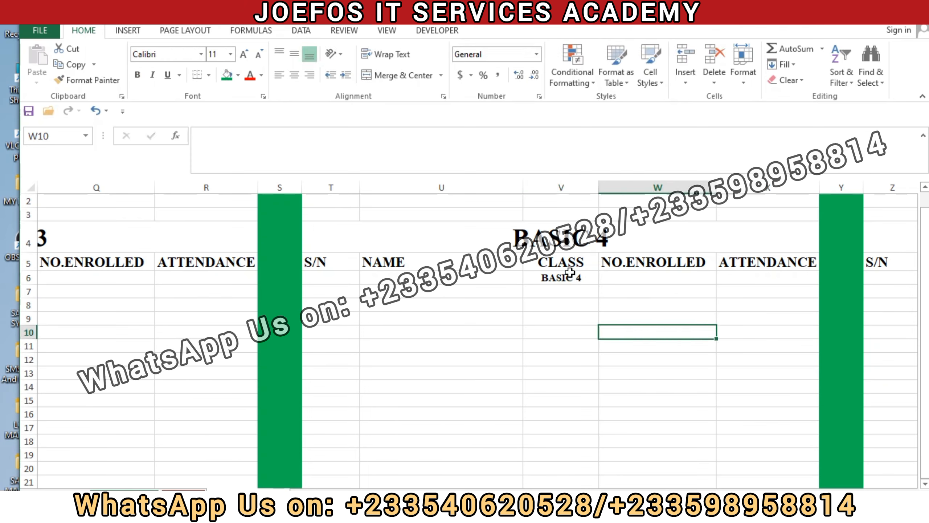
Step: Copy the class entry in V6 to AB6 in the BASIC 5 table and change it to BASIC 5
click(558, 280)
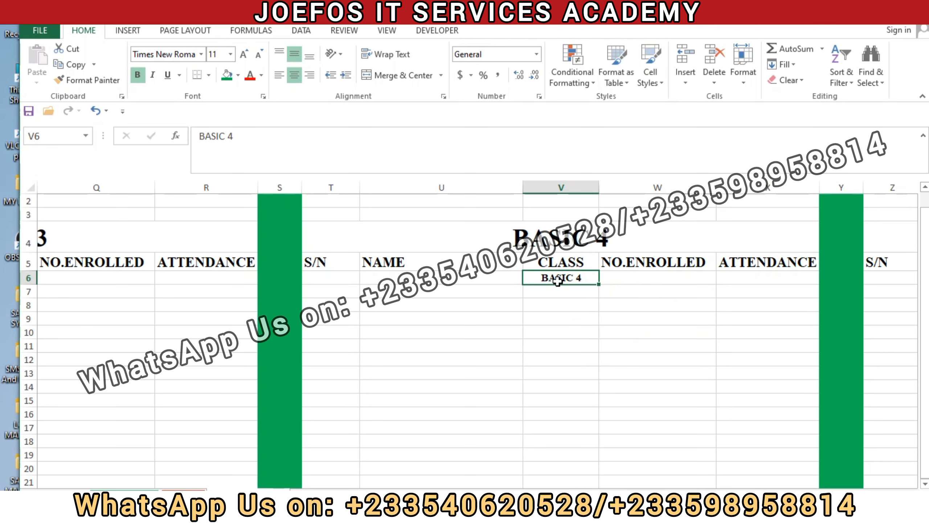
key(ctrl+c)
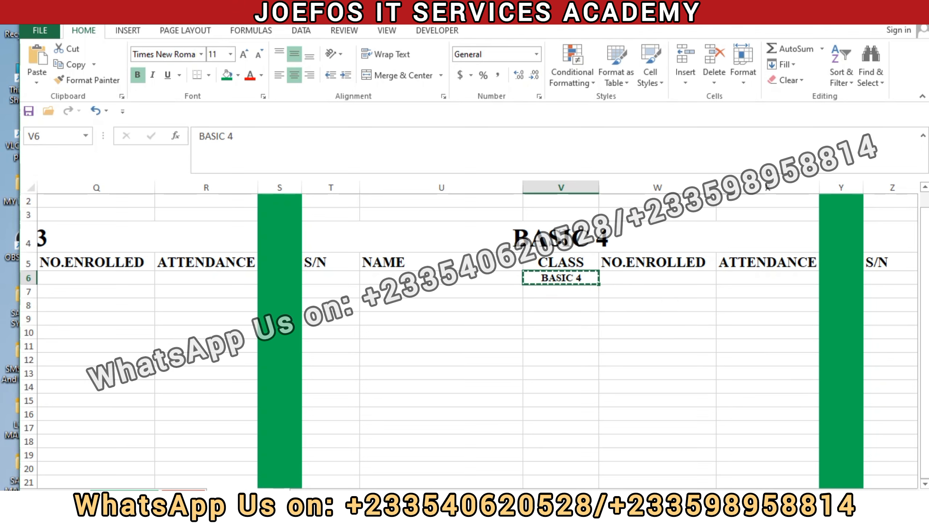
drag(797, 496, 828, 497)
click(651, 278)
key(ctrl+v)
double_click(663, 278)
key(BackSpace)
text(5)
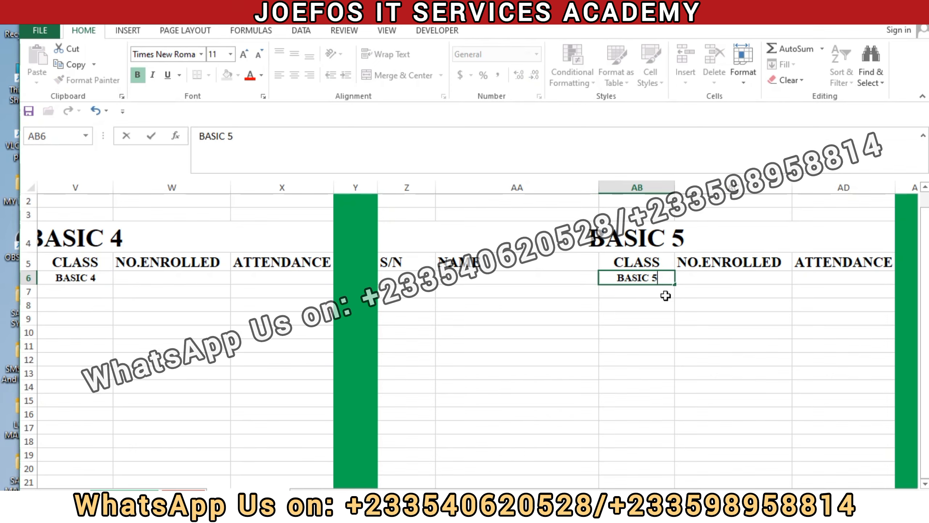
click(666, 295)
Step: Copy the class entry in AB6 to AH6 in the BASIC 6 table and change it to BASIC 6
click(657, 279)
key(ctrl+c)
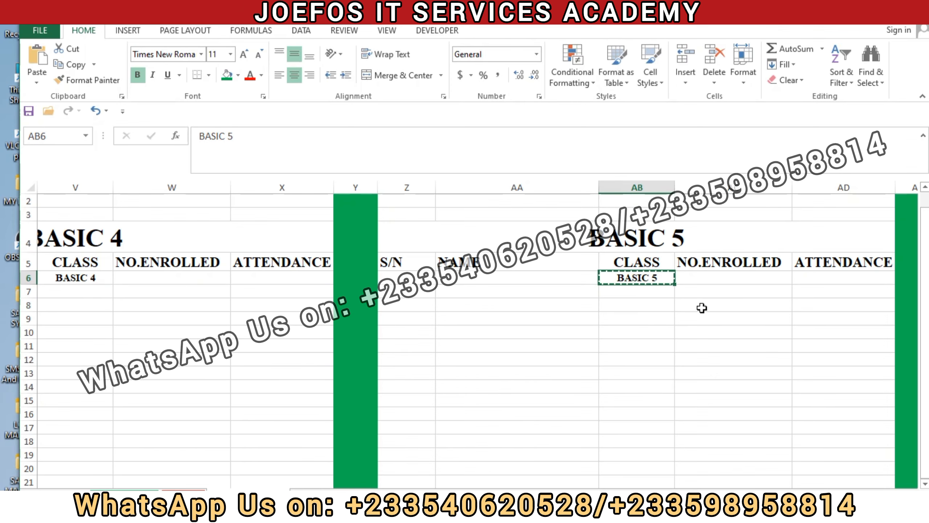
drag(797, 497, 807, 496)
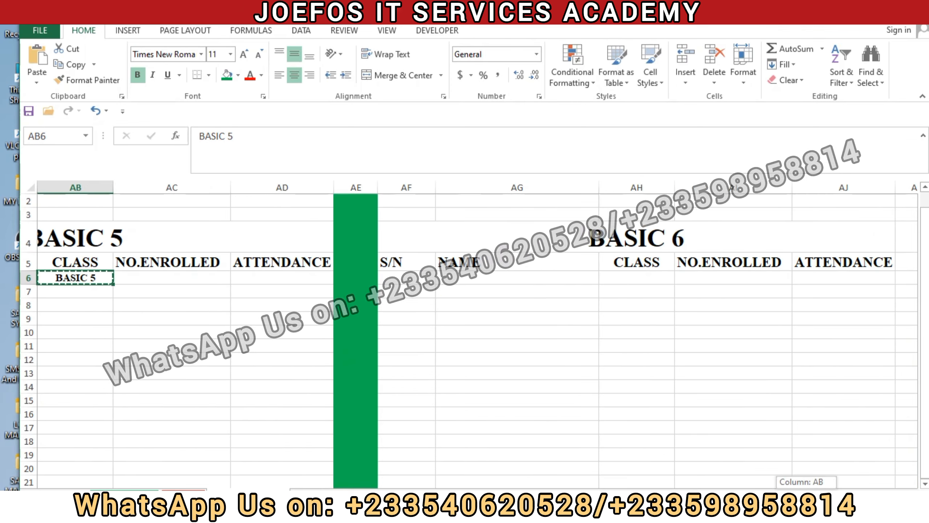
click(652, 276)
key(ctrl+v)
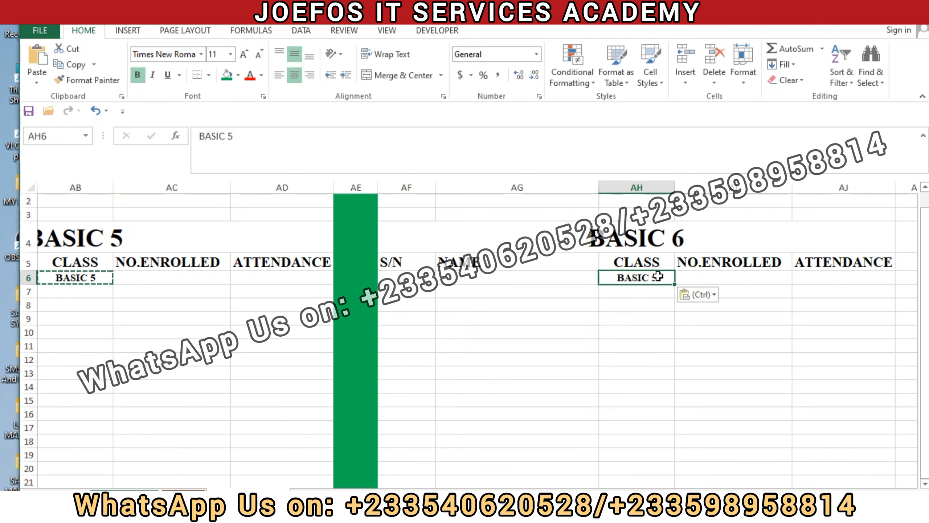
double_click(661, 276)
key(BackSpace)
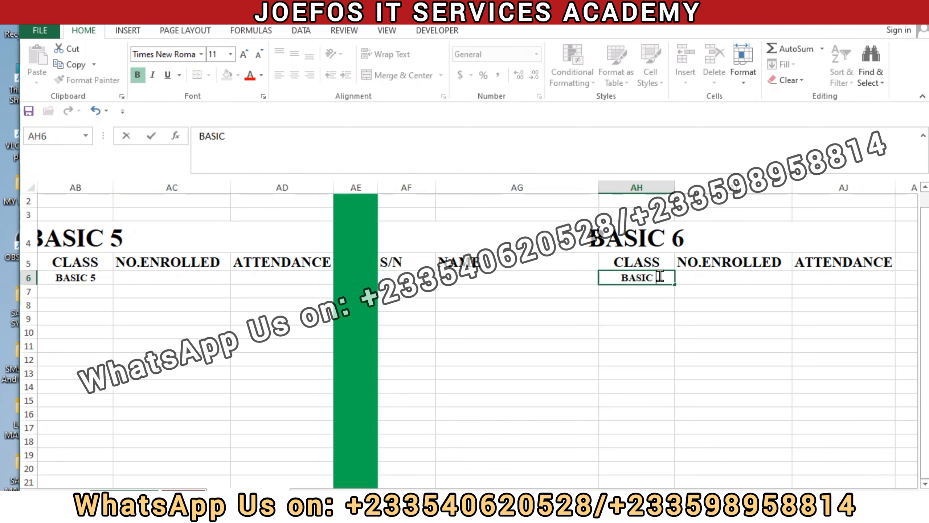
text(6)
click(593, 349)
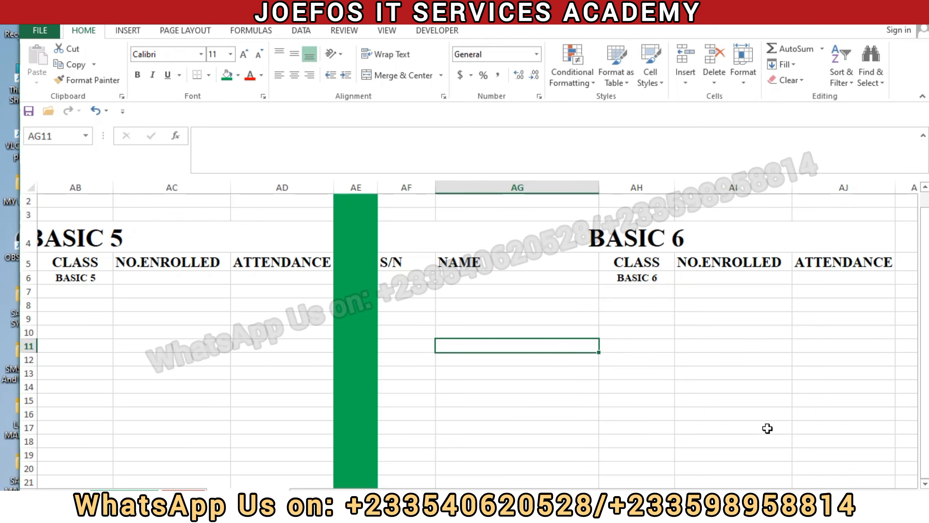
scroll(475, 341, left, 9)
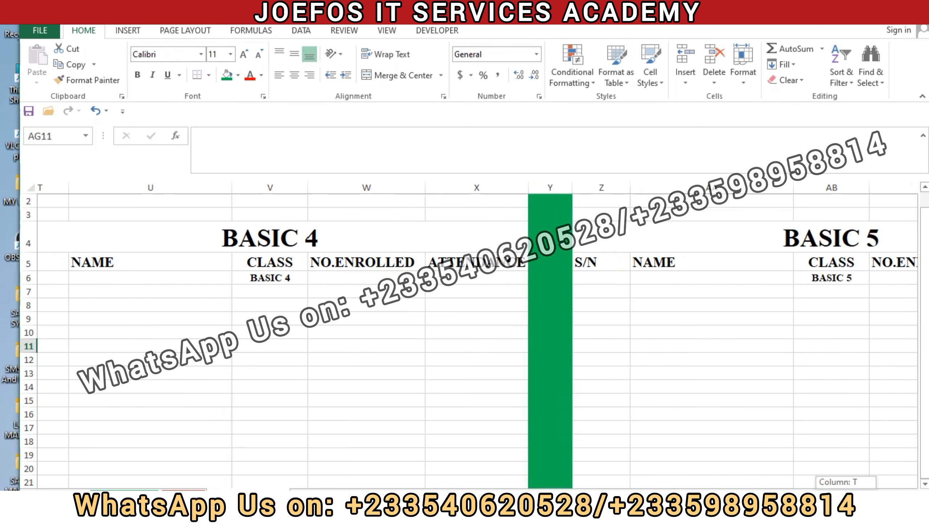
scroll(538, 460, left, 4)
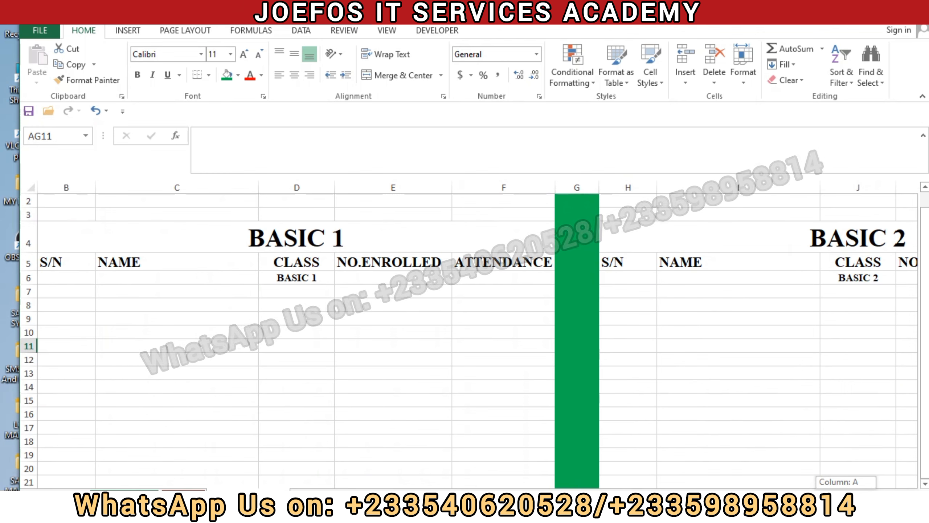